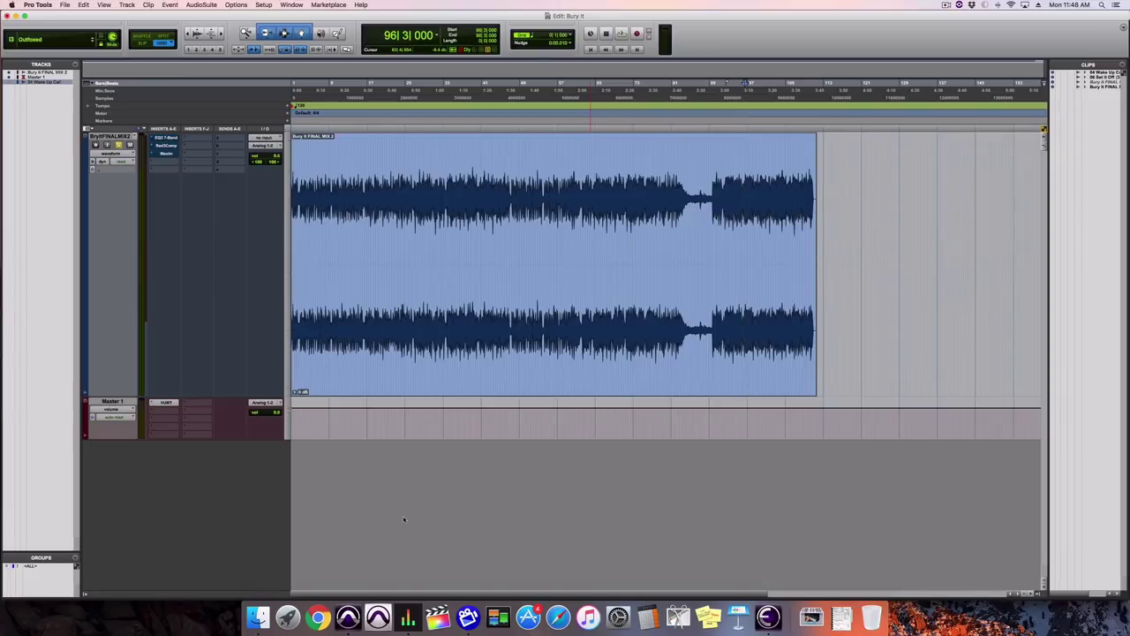
Step: Play the soloed Bury It FINAL MIX 2 track from bar 96 and stop playback
key(space)
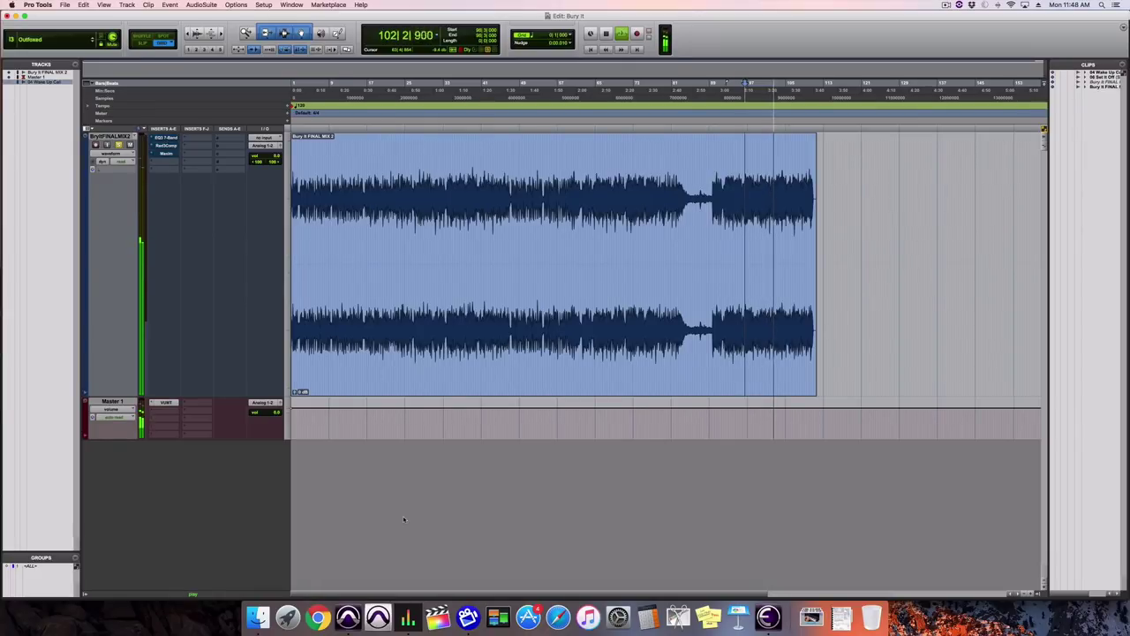
key(space)
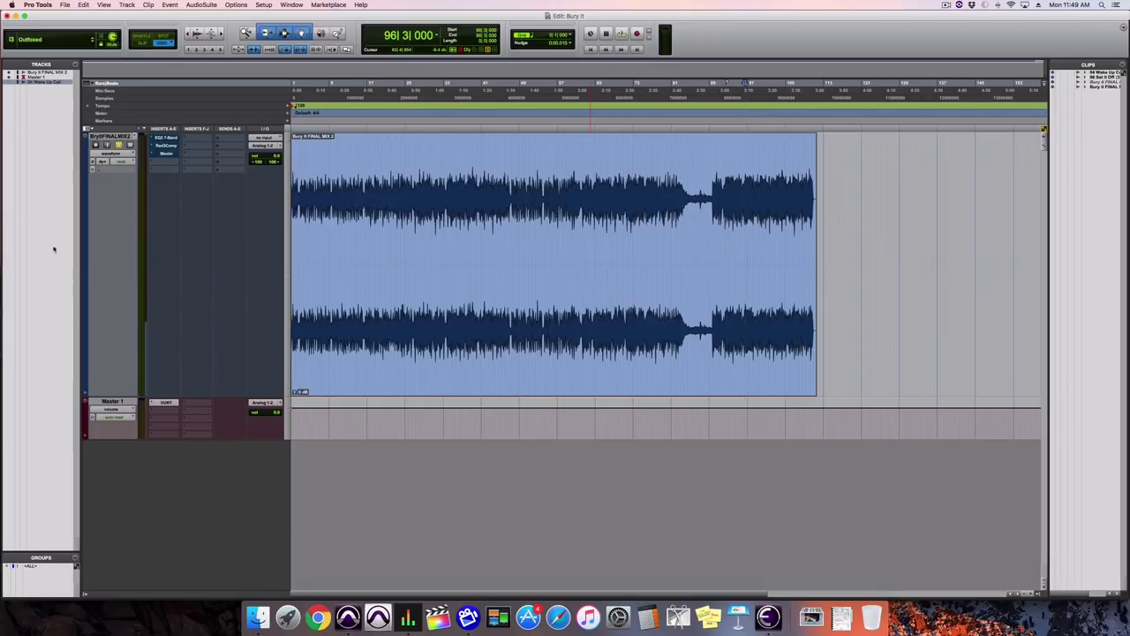
Step: Show the hidden 04 Wake Up Call reference track and solo it in the Mix window
click(9, 83)
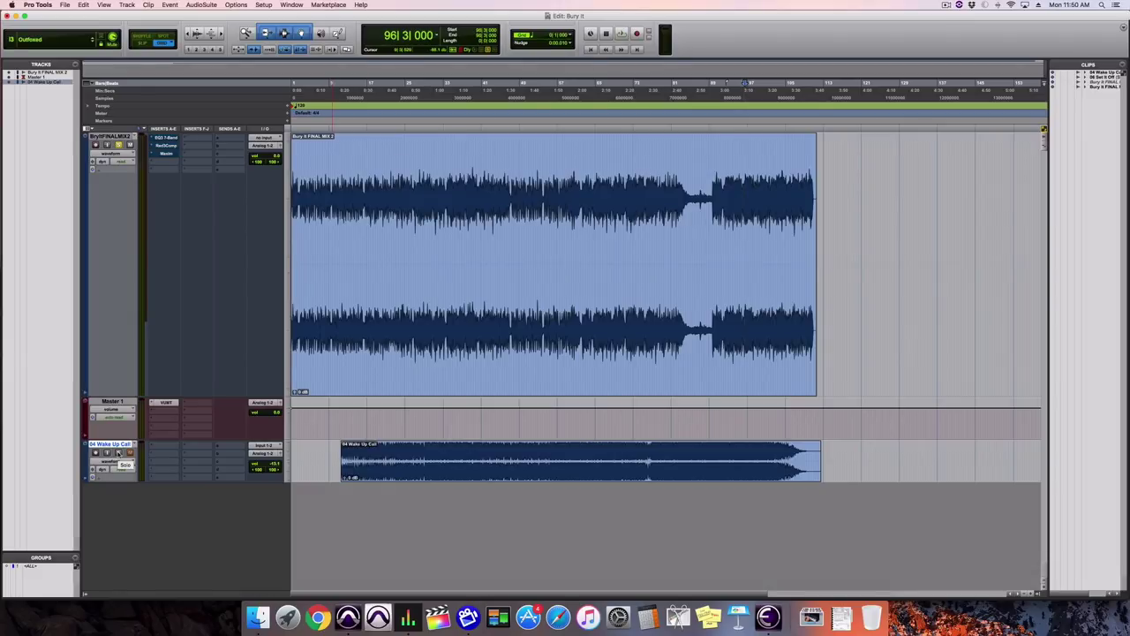
key(super+equal)
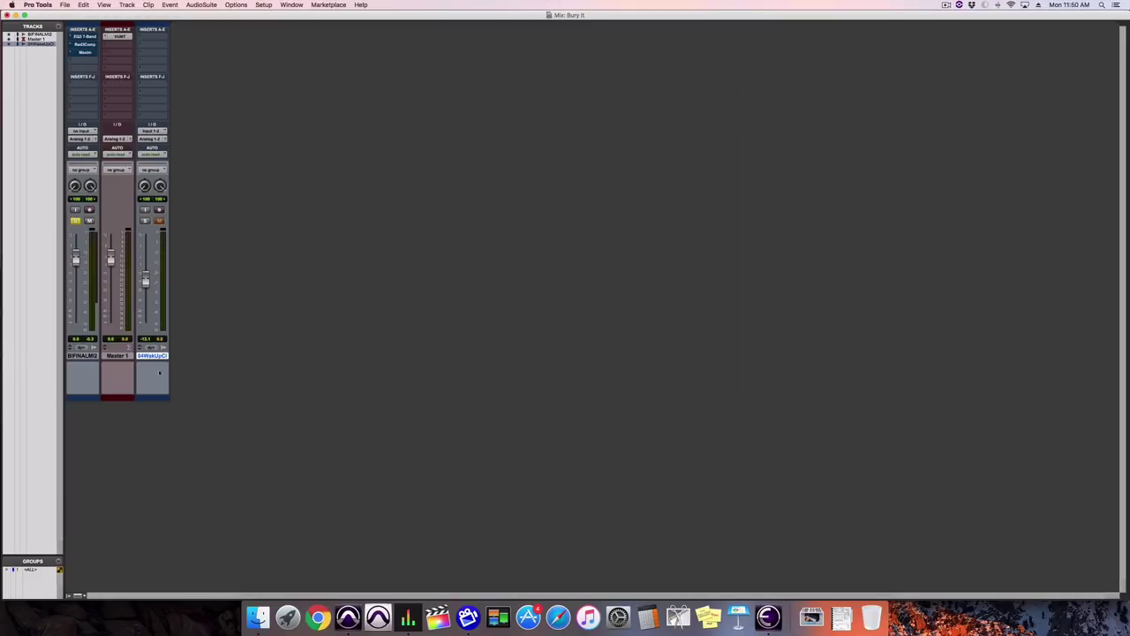
click(145, 220)
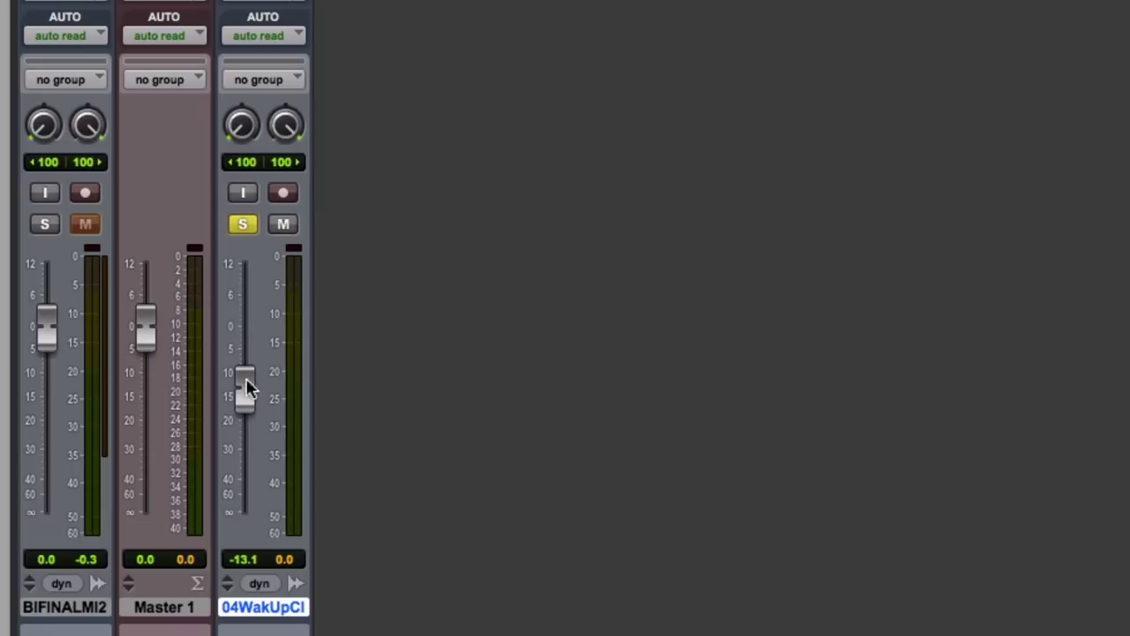
Step: During playback, alternate solo between the final mix and the 04 Wake Up Call reference, and set the reference's fader to -13.4 dB
key(space)
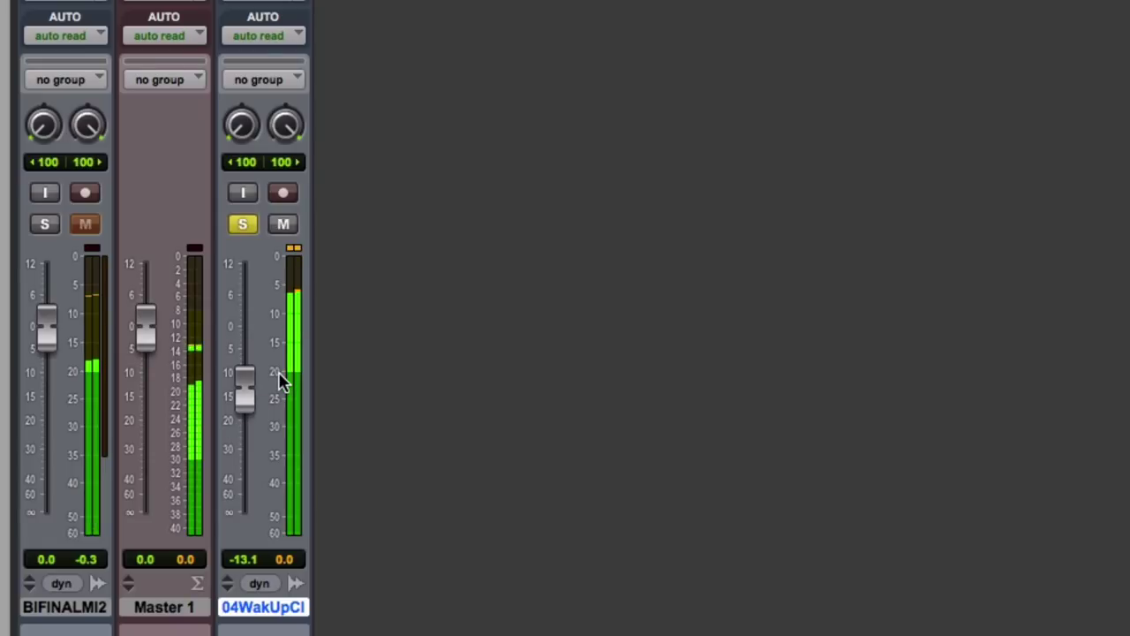
click(46, 225)
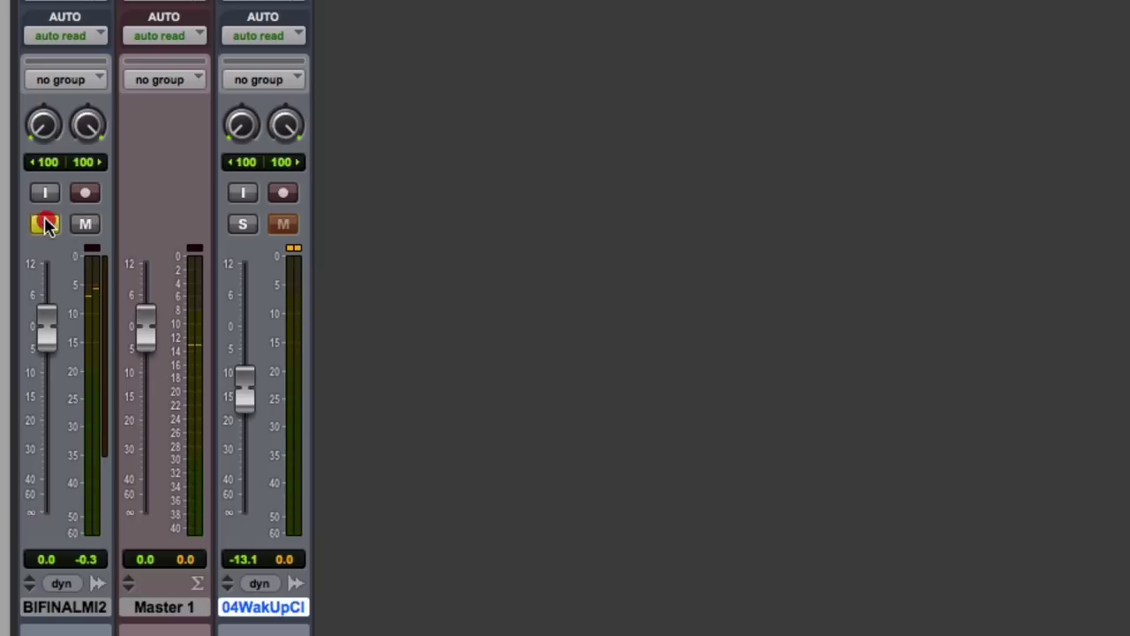
click(244, 226)
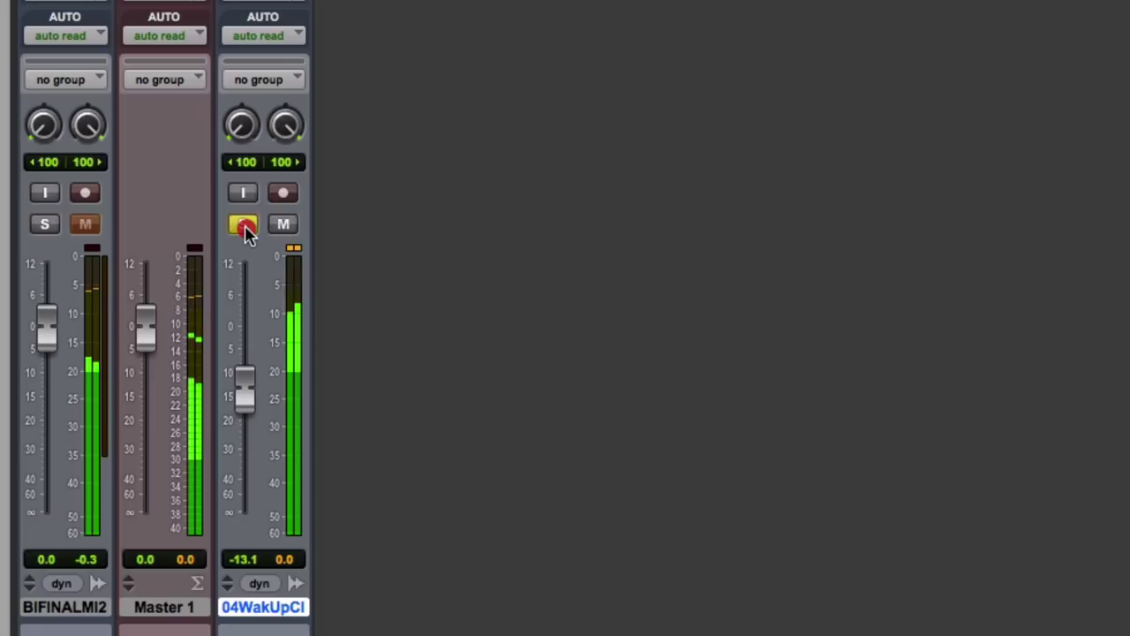
click(245, 382)
drag(245, 381, 246, 385)
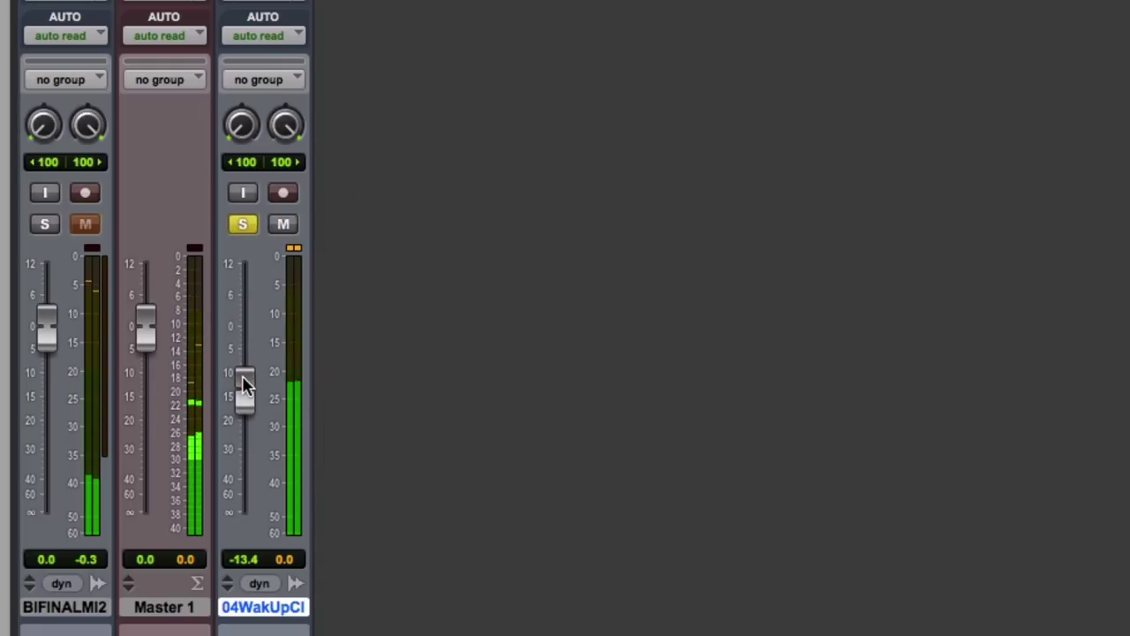
click(51, 223)
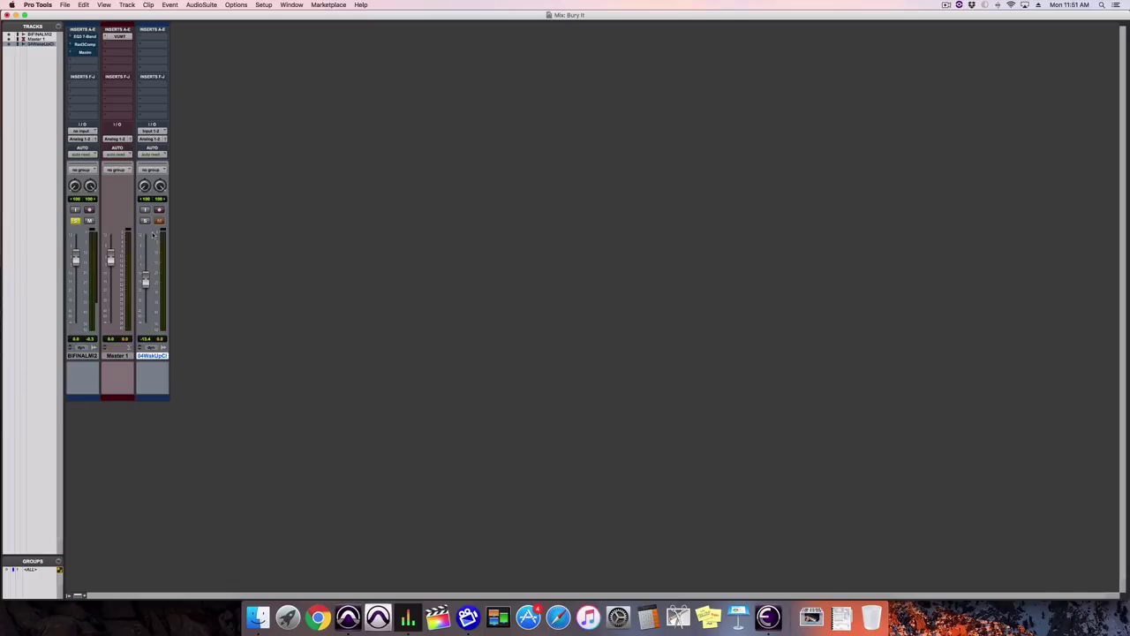
Step: In the Edit window, play from bar 96 and compare the soloed 04 Wake Up Call reference with the soloed final mix
key(super+equal)
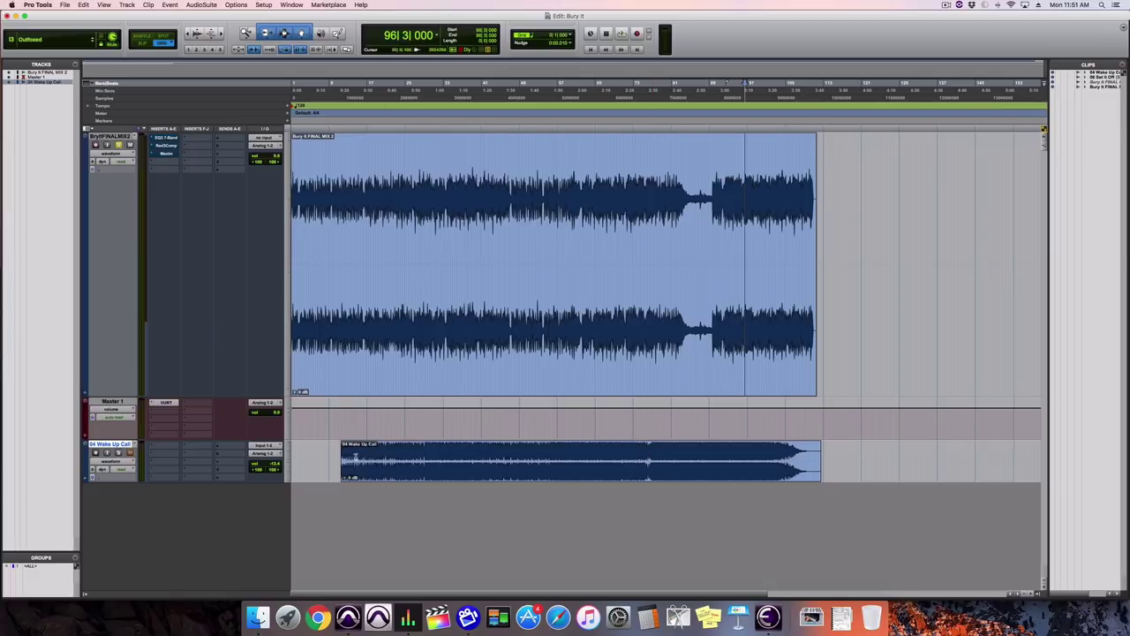
click(117, 452)
key(space)
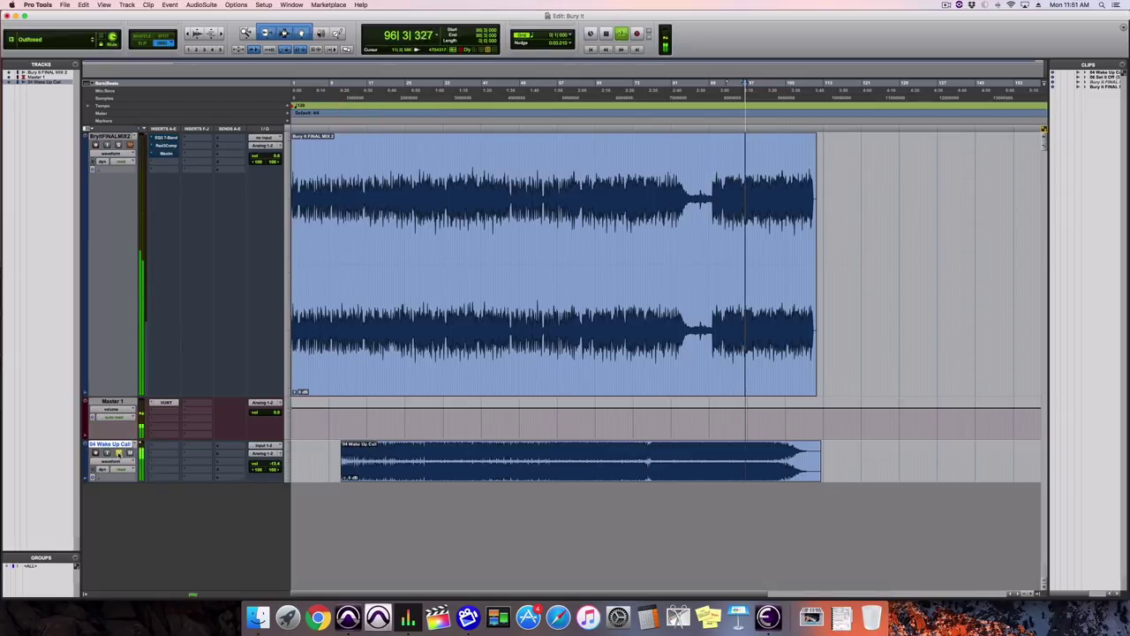
click(119, 145)
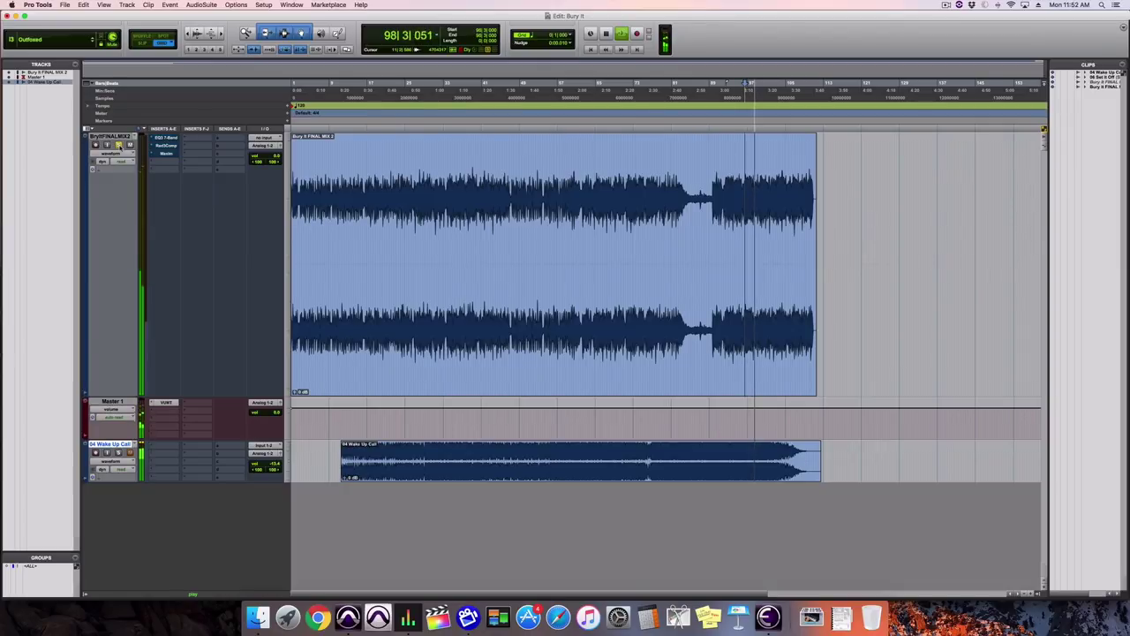
key(space)
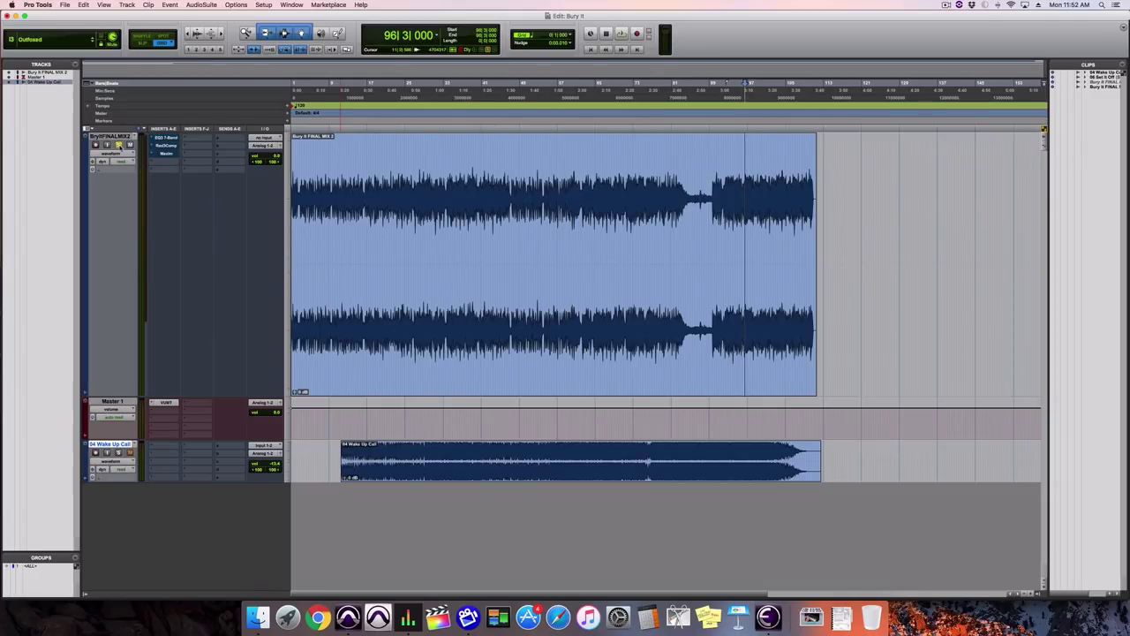
Step: Open the EQ3 7-Band insert on the final mix track and take it out of bypass
click(745, 82)
click(172, 139)
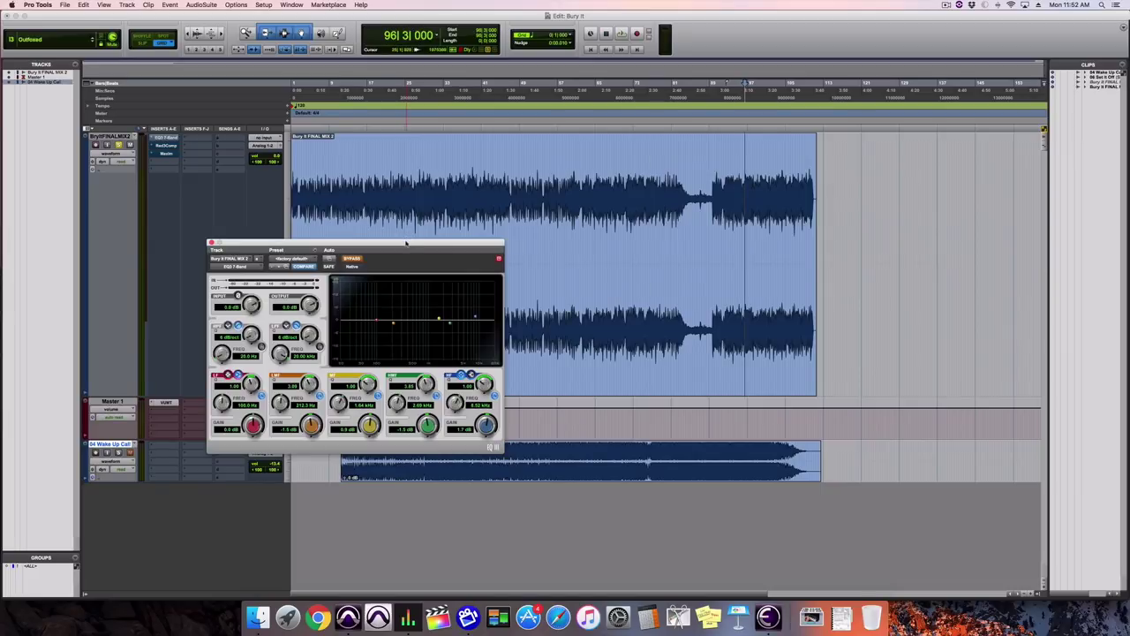
drag(407, 240, 582, 204)
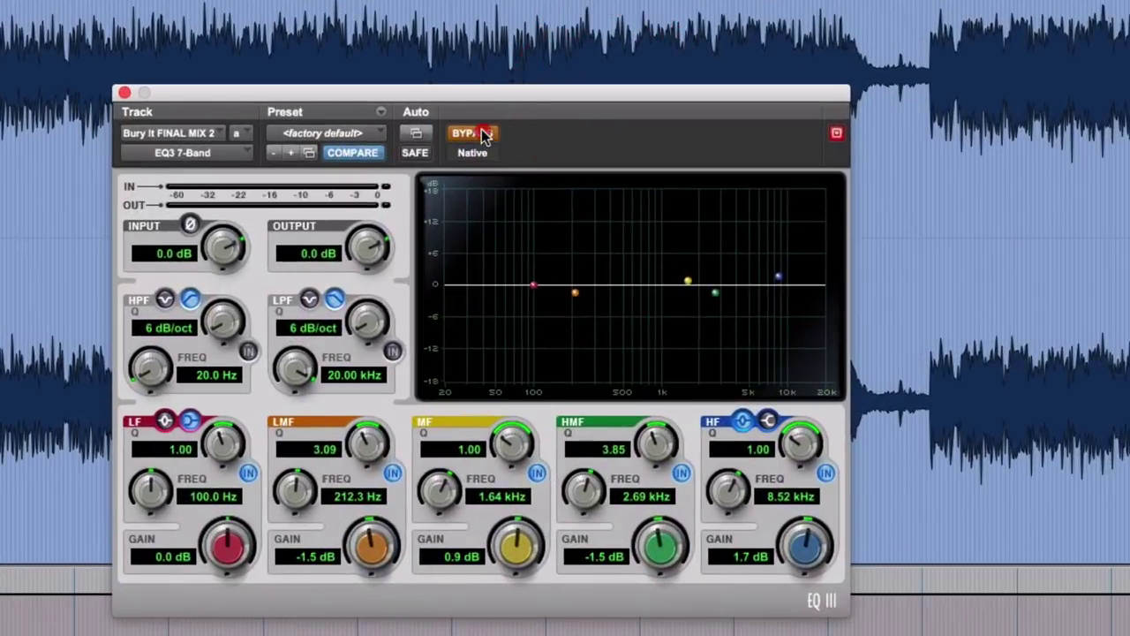
click(530, 222)
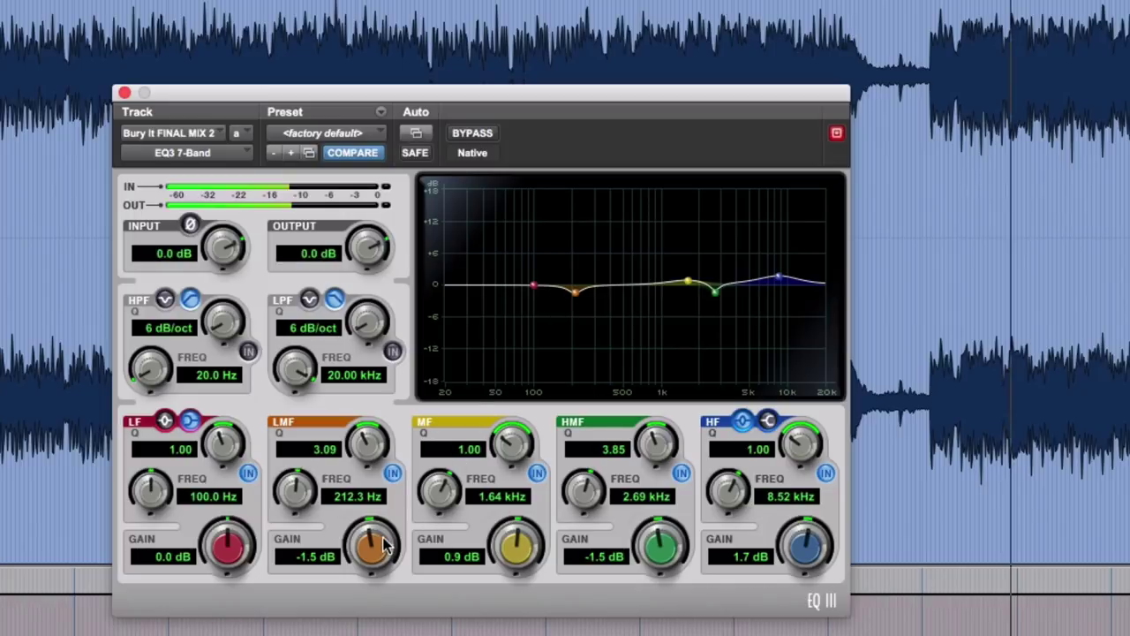
Step: Exaggerate the EQ's LMF gain to 9.8 dB as a demonstration, and bring it back down to -1.6 dB
drag(384, 545, 390, 455)
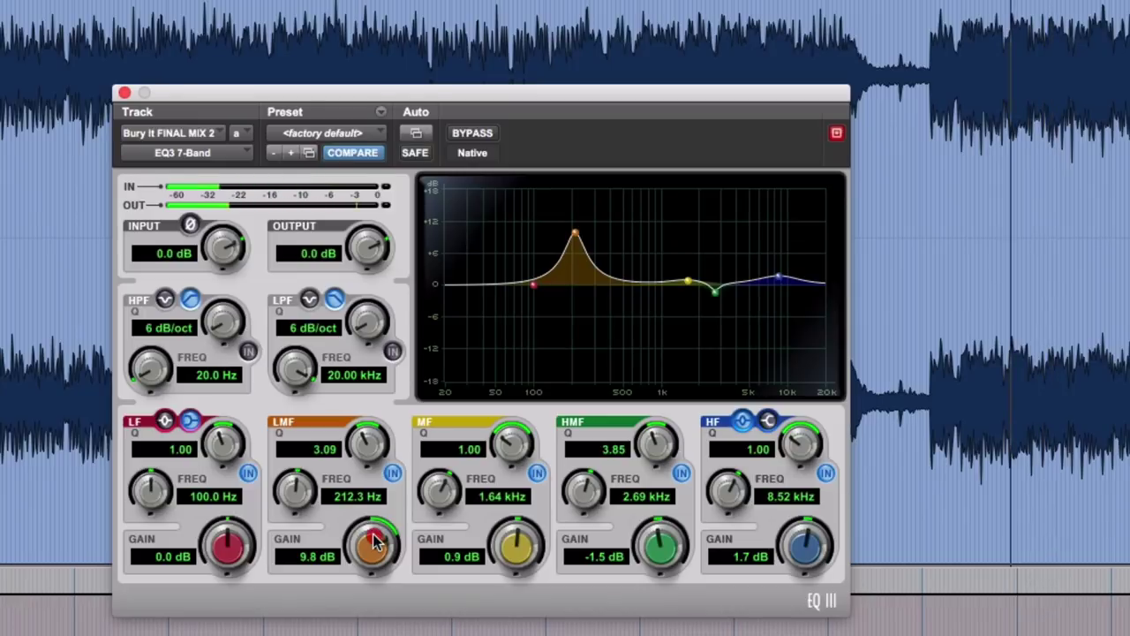
drag(375, 543, 373, 635)
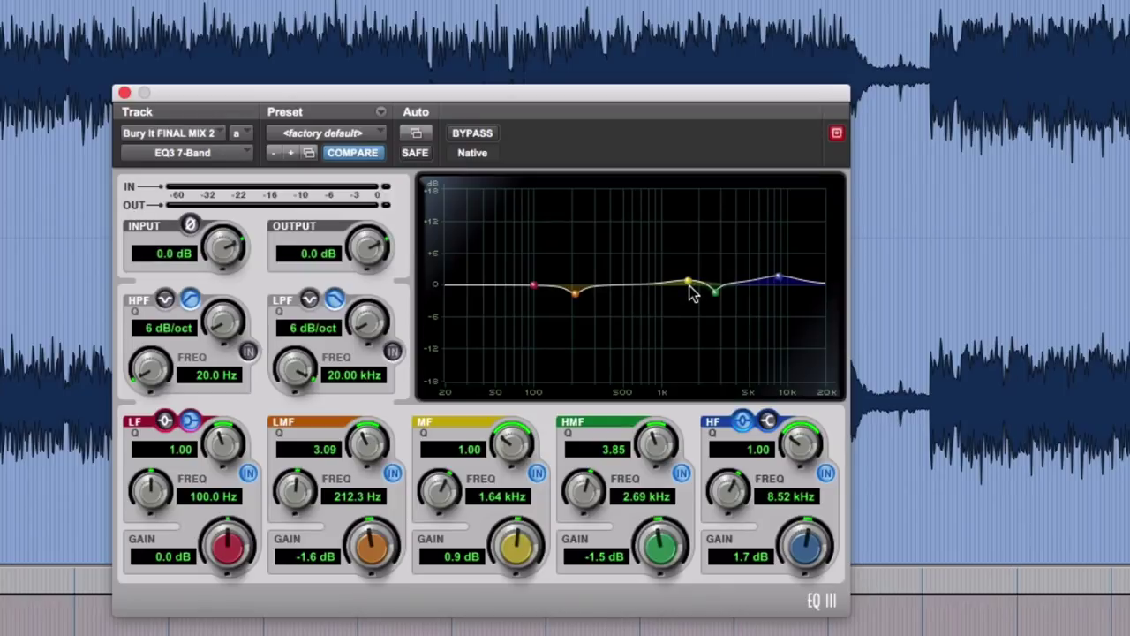
Step: Compare the final mix with the EQ3 7-Band bypassed and engaged during playback
click(489, 134)
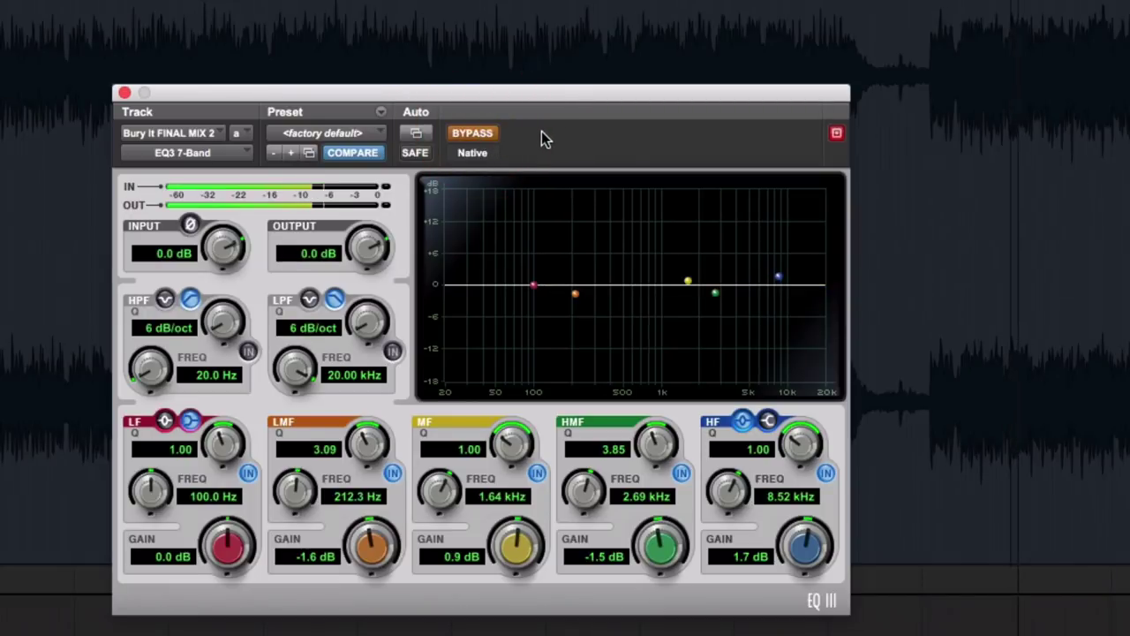
click(488, 137)
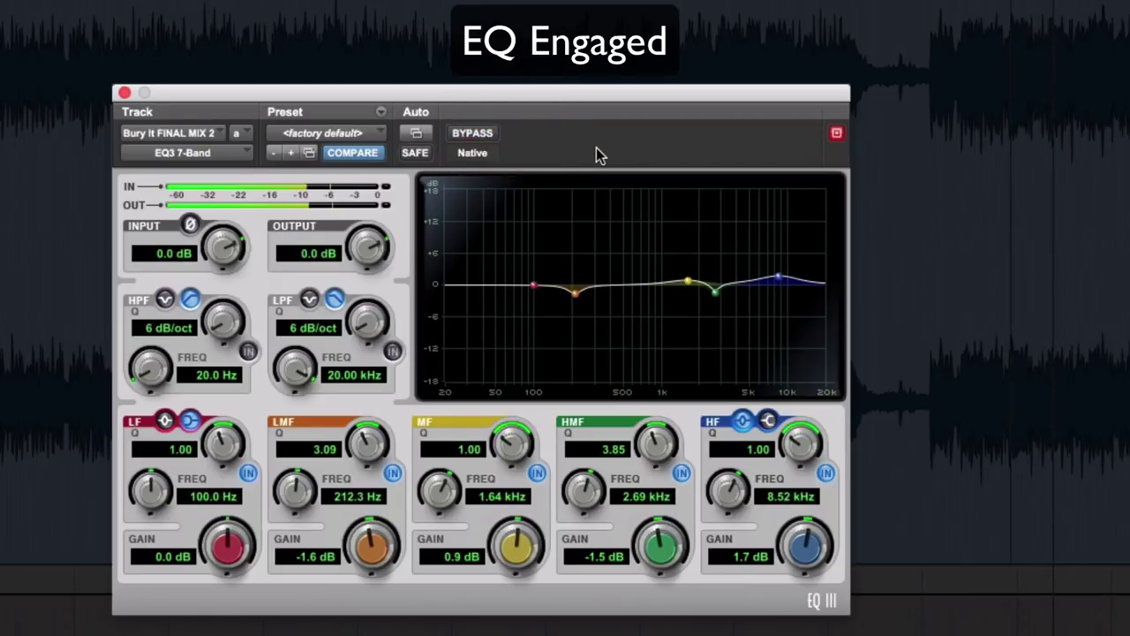
click(478, 133)
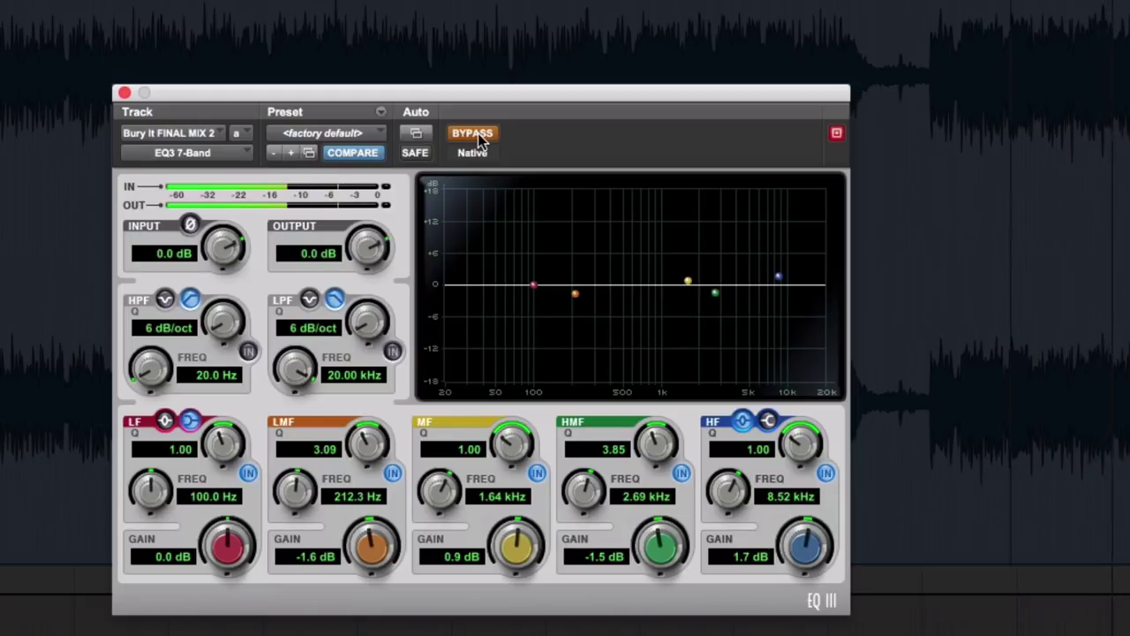
click(478, 133)
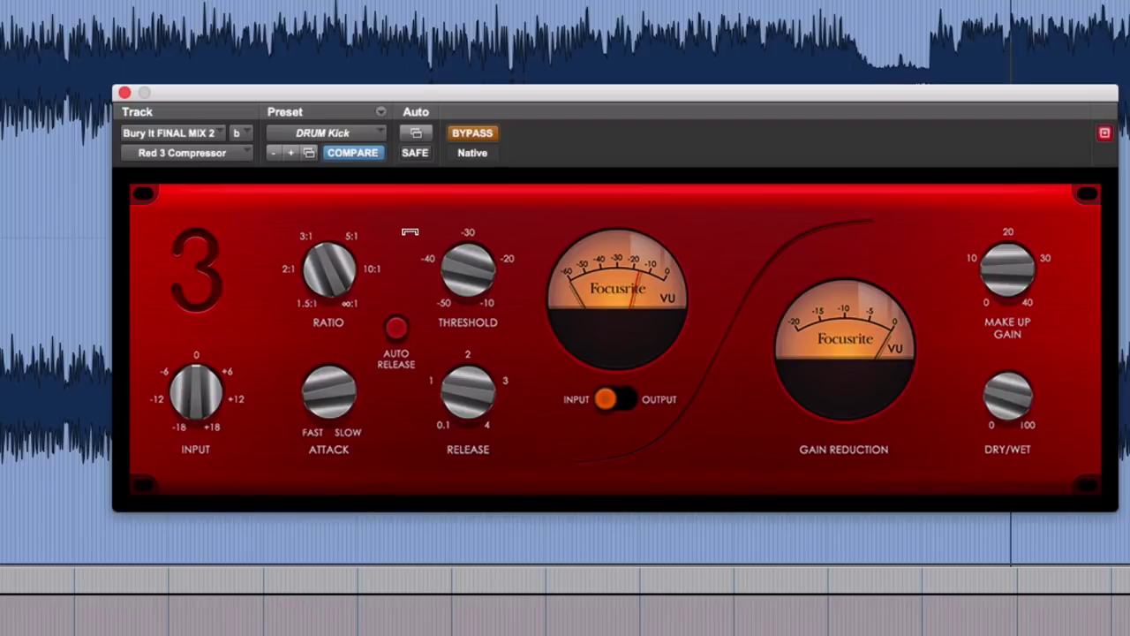
Step: Review the Red 3 Compressor's preset list on the final mix track and close it without changing the DRUM Kick preset
click(352, 134)
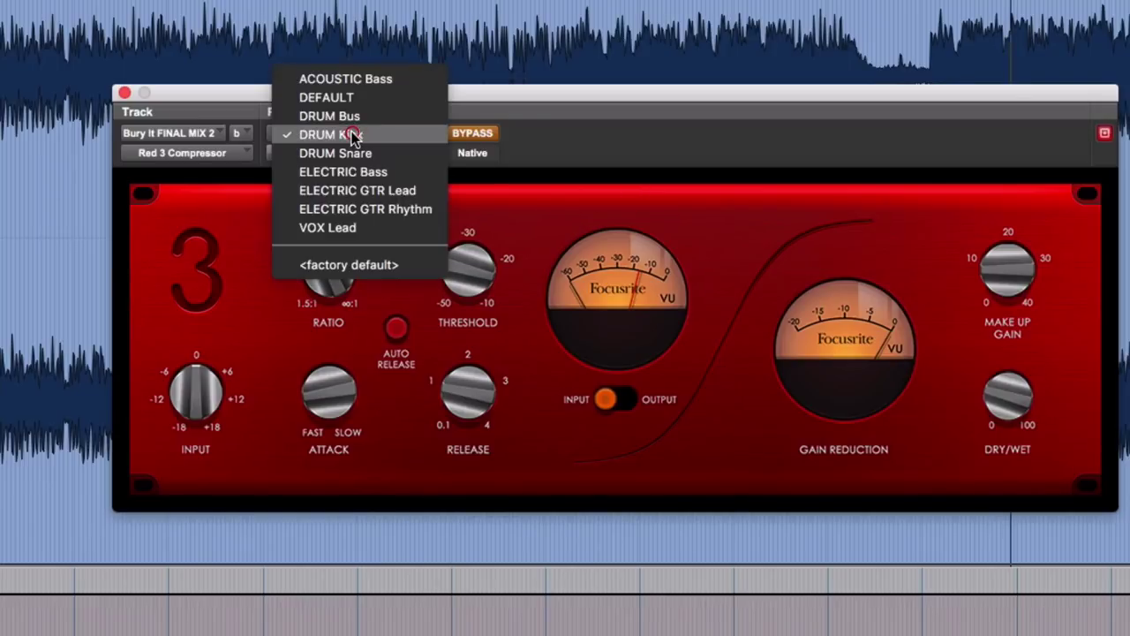
click(660, 173)
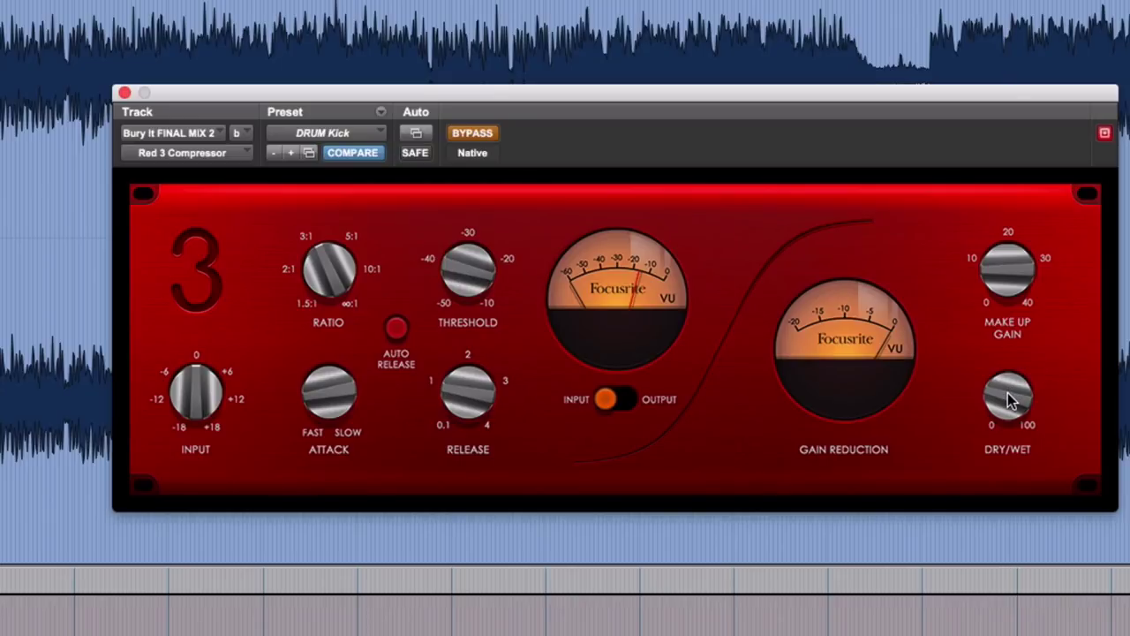
Step: Set the Red 3 Compressor's Dry/Wet to 100, compare it engaged and bypassed during playback, and leave the compressor engaged
drag(1009, 394, 1048, 131)
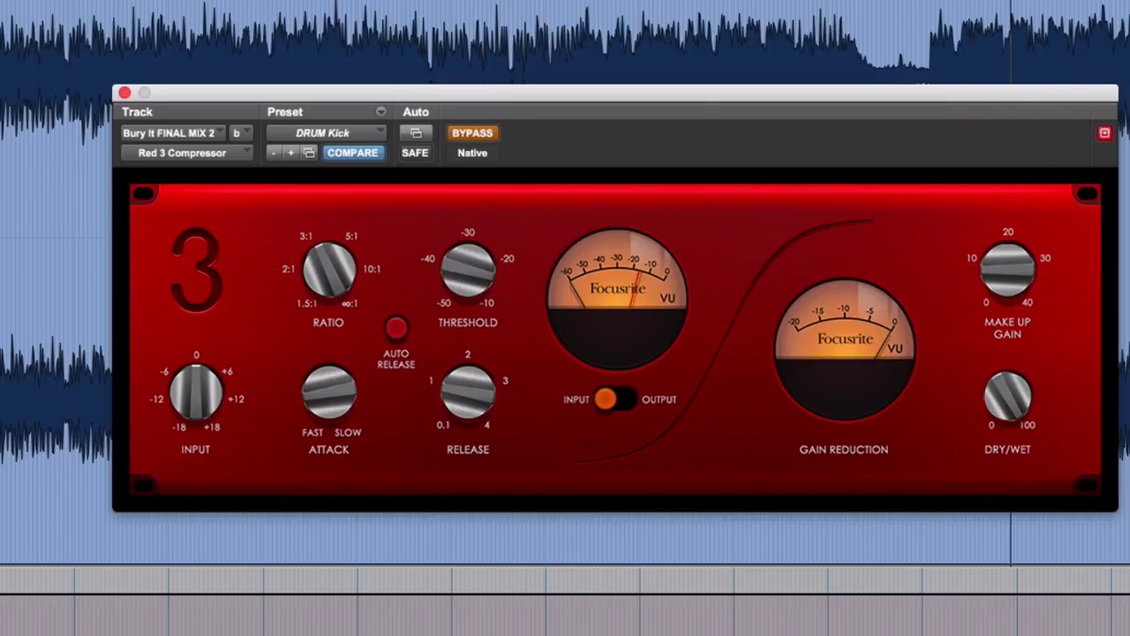
click(468, 133)
click(469, 133)
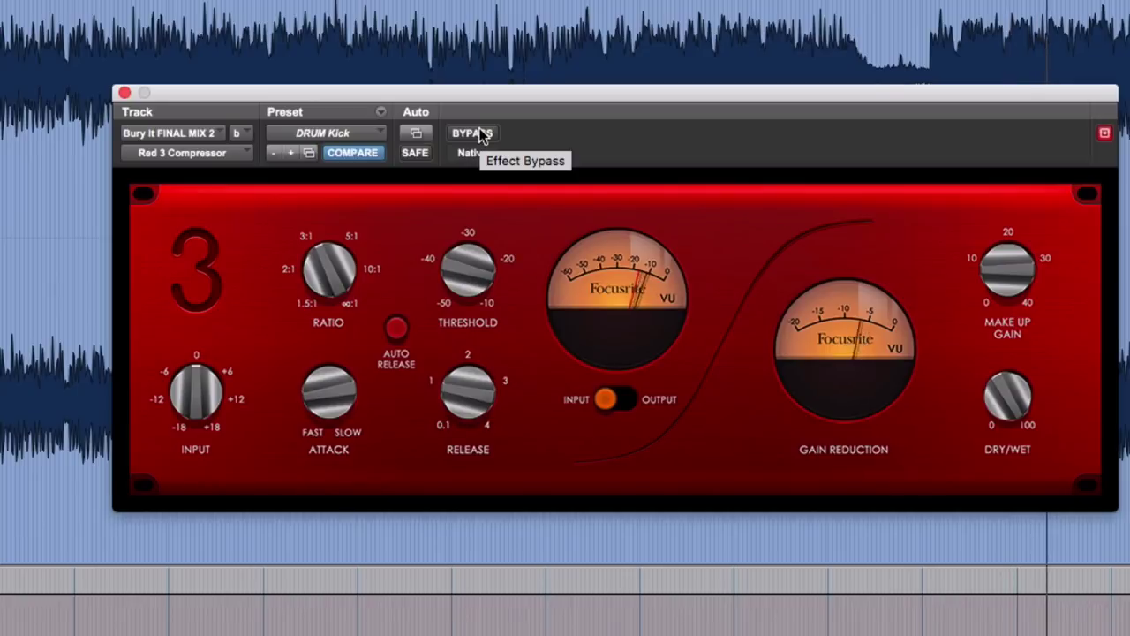
click(481, 134)
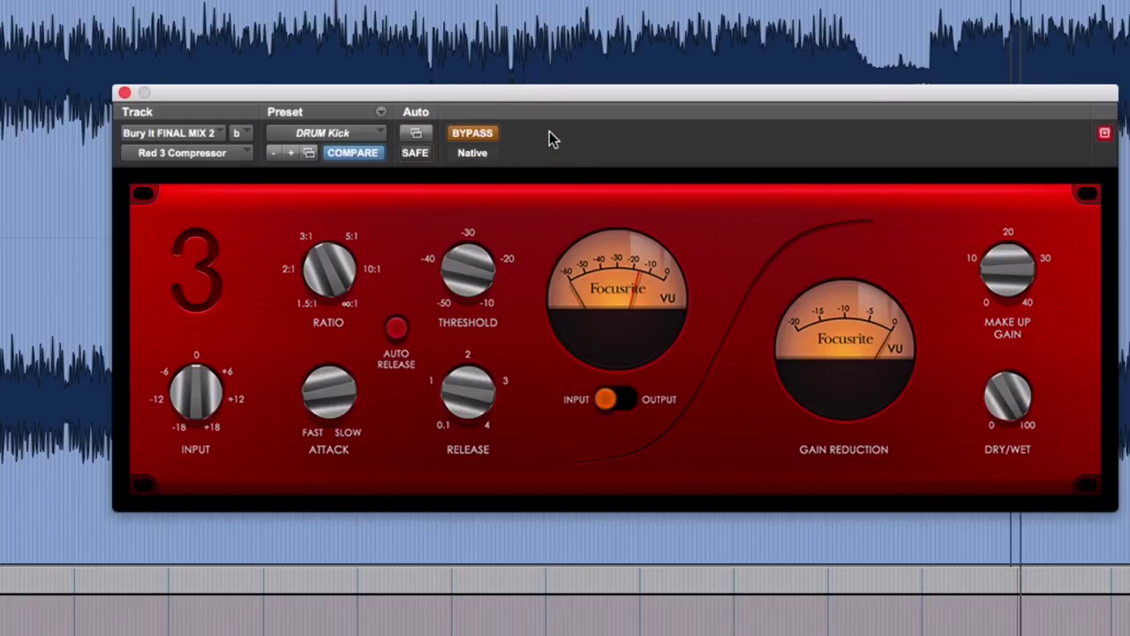
click(491, 135)
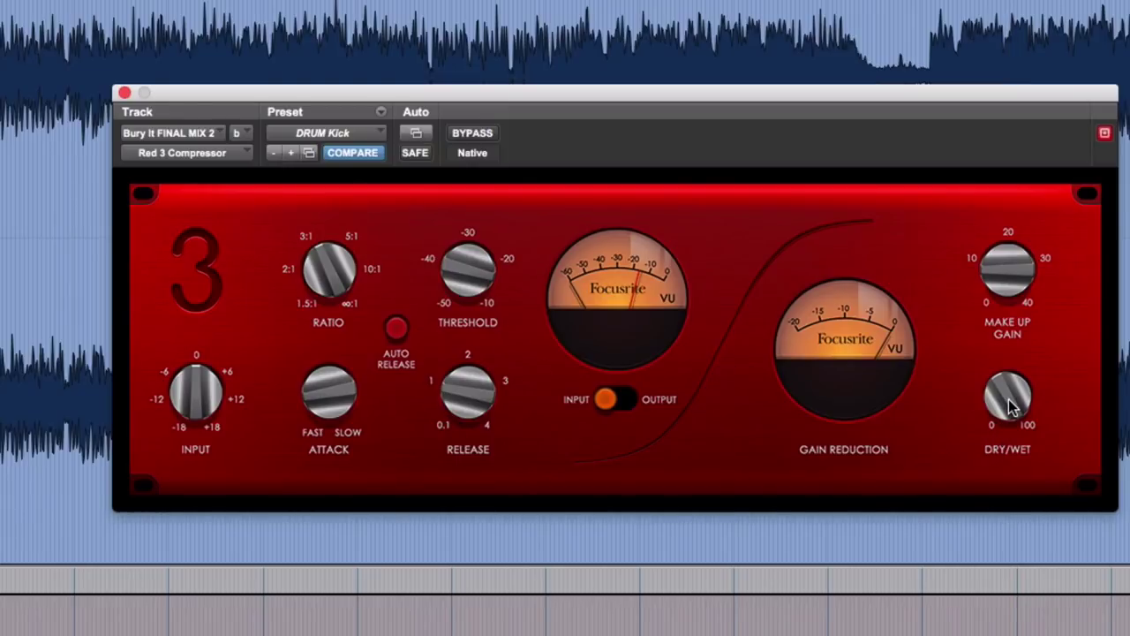
Step: Lower the Red 3 Compressor's Dry/Wet to a partial blend and compare the mix with the compressor bypassed and engaged
drag(1009, 396, 1017, 474)
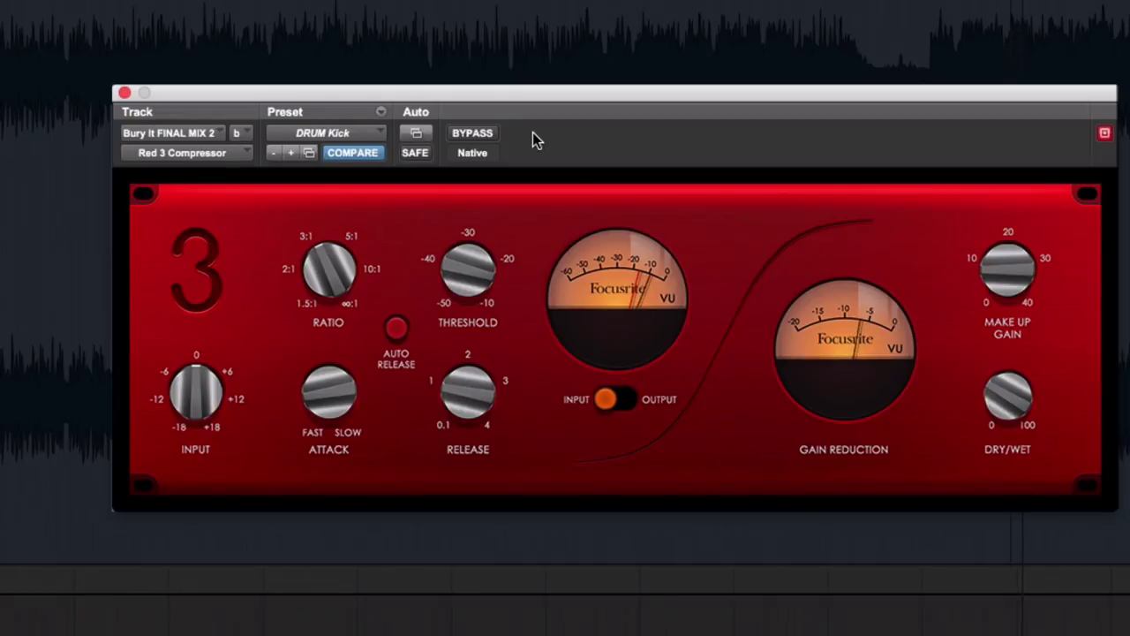
click(480, 132)
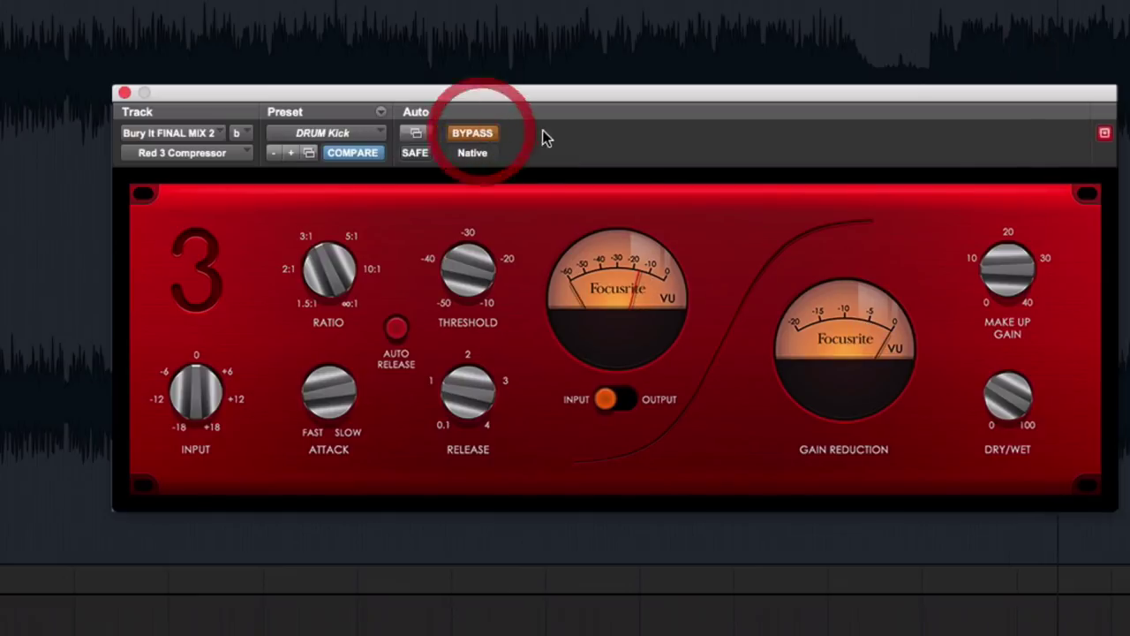
click(484, 134)
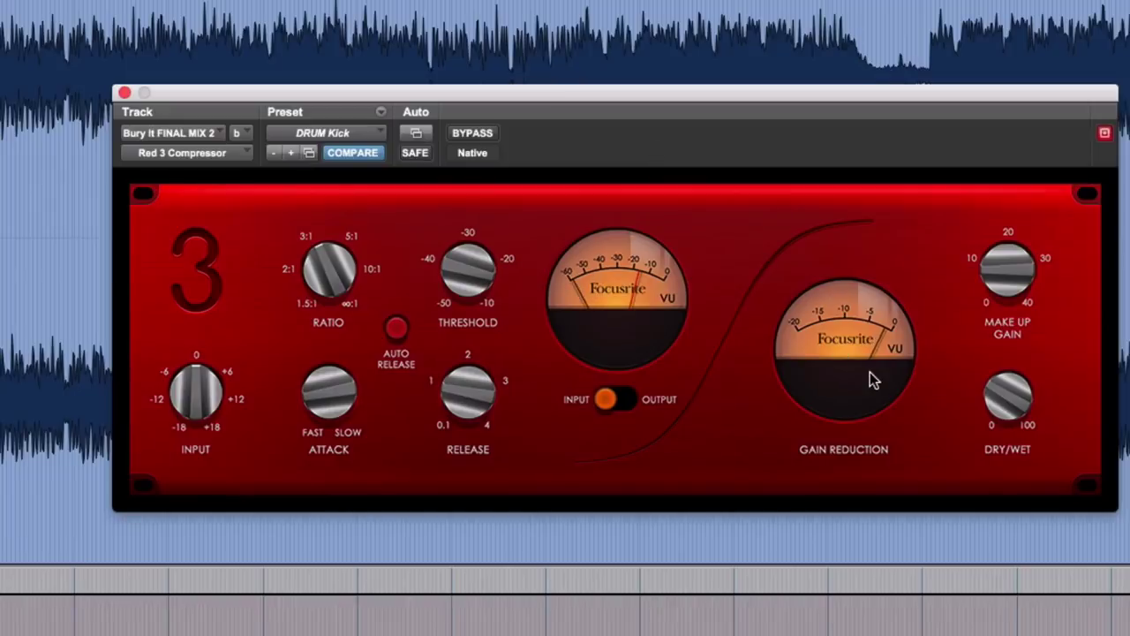
drag(1003, 394, 1003, 396)
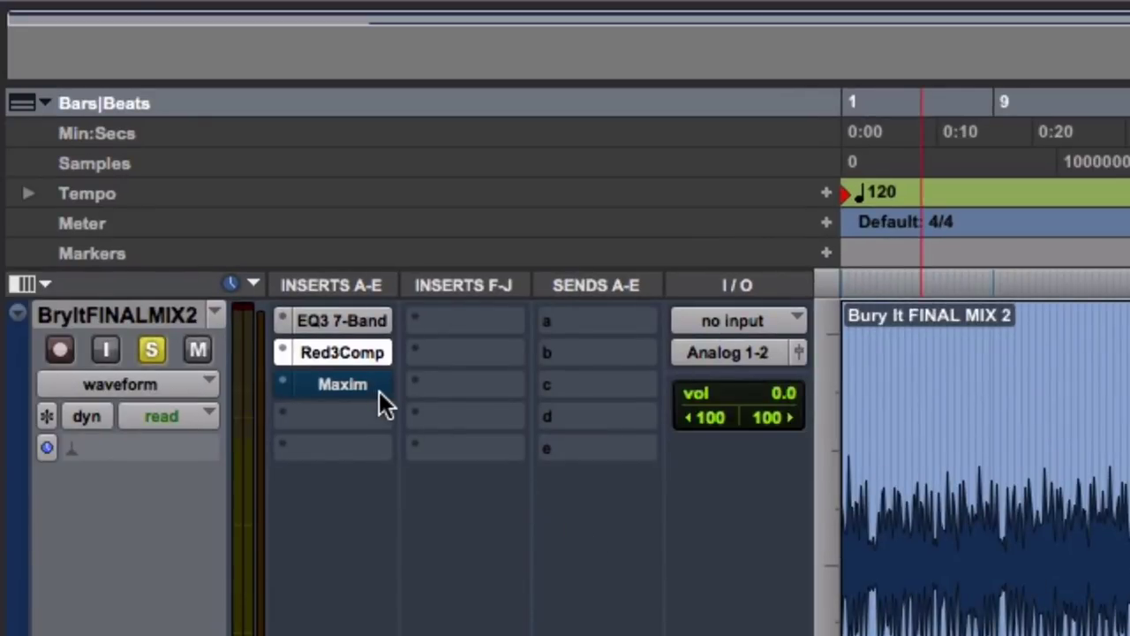
Step: On the final mix track, deactivate the Maxim insert and bypass the EQ3 7-Band and Red3Comp inserts
ctrl+super+click(379, 391)
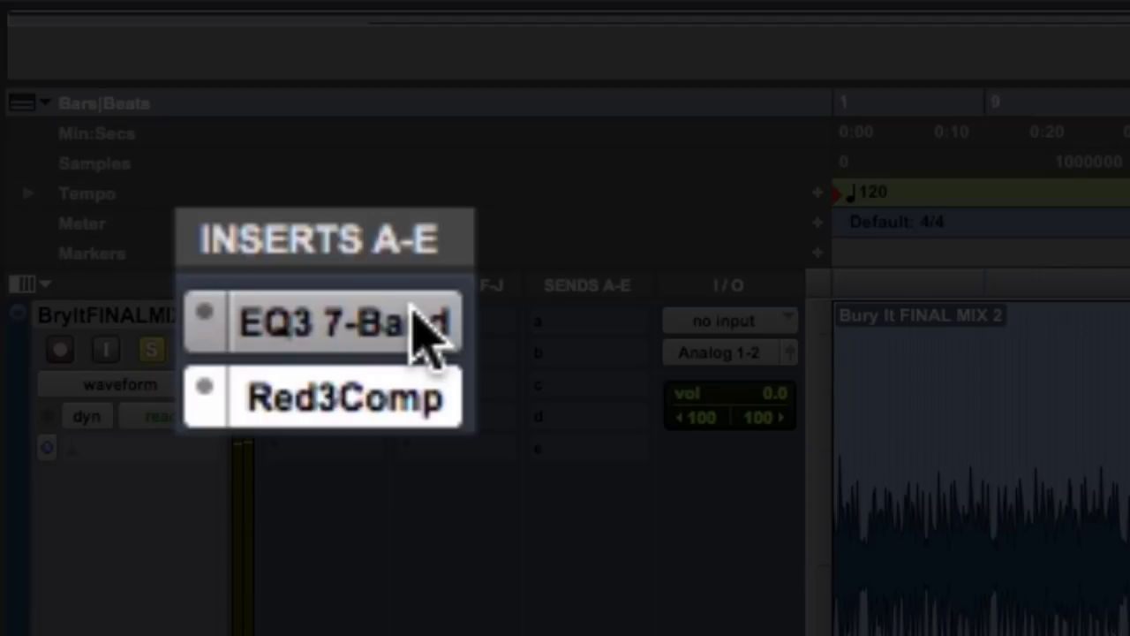
super+click(426, 336)
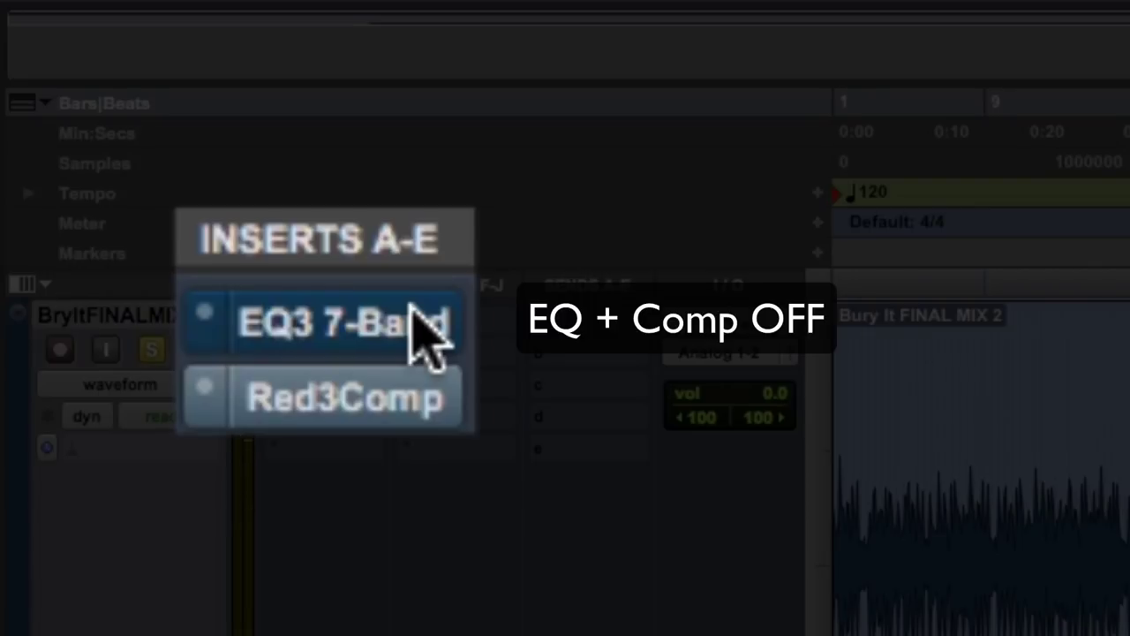
Step: Compare the final mix with the EQ3 7-Band and Red3Comp inserts engaged and bypassed, leaving both engaged
super+click(426, 335)
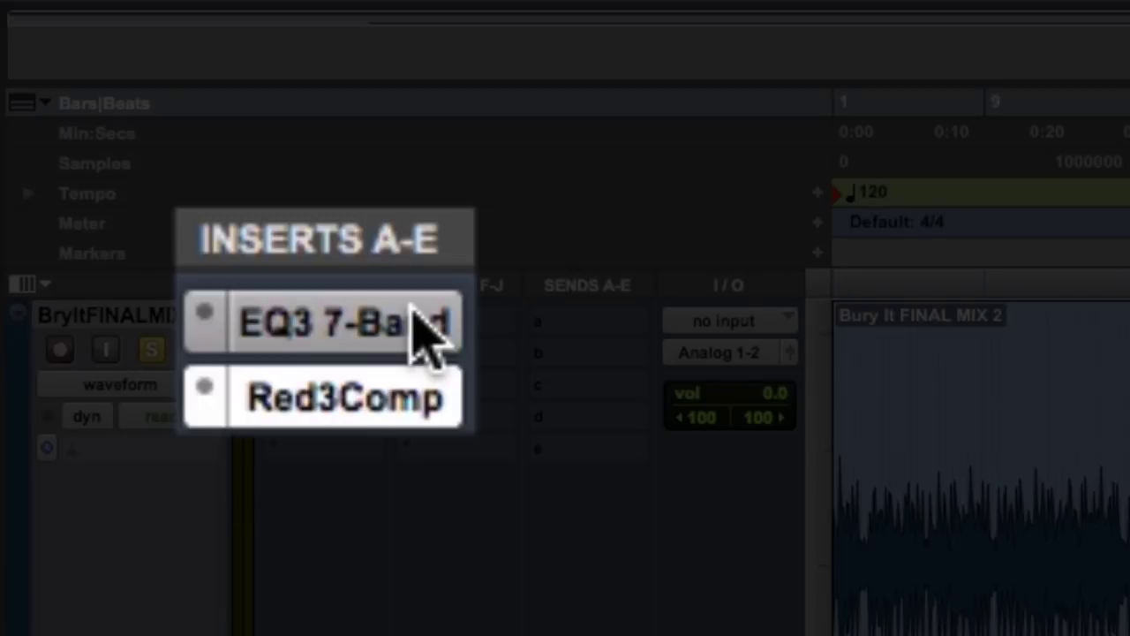
super+click(427, 335)
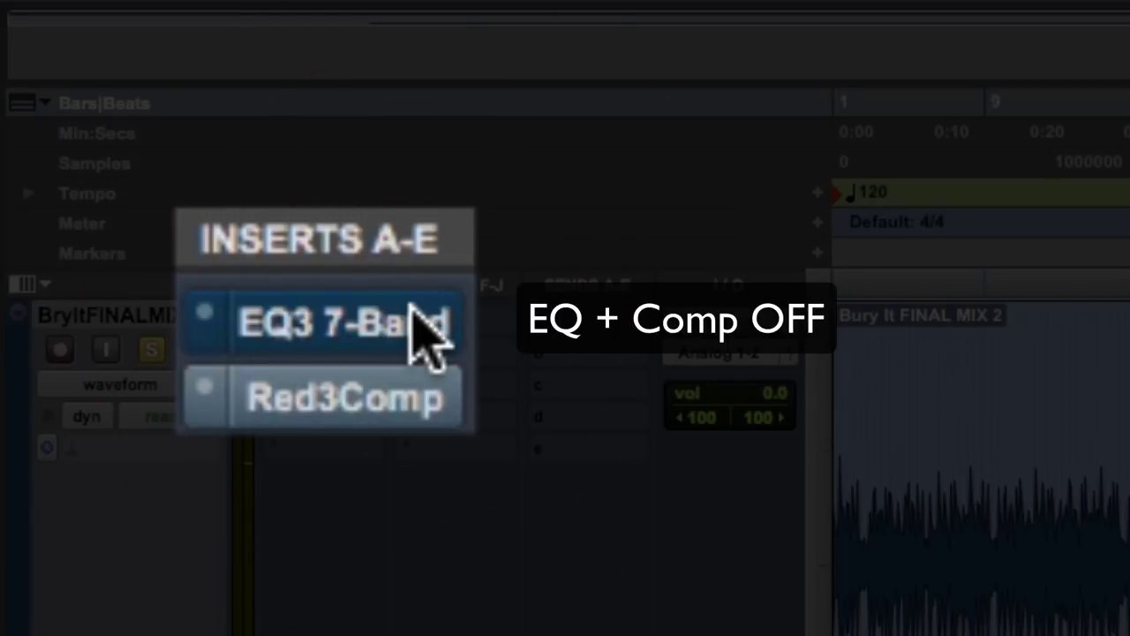
super+click(426, 335)
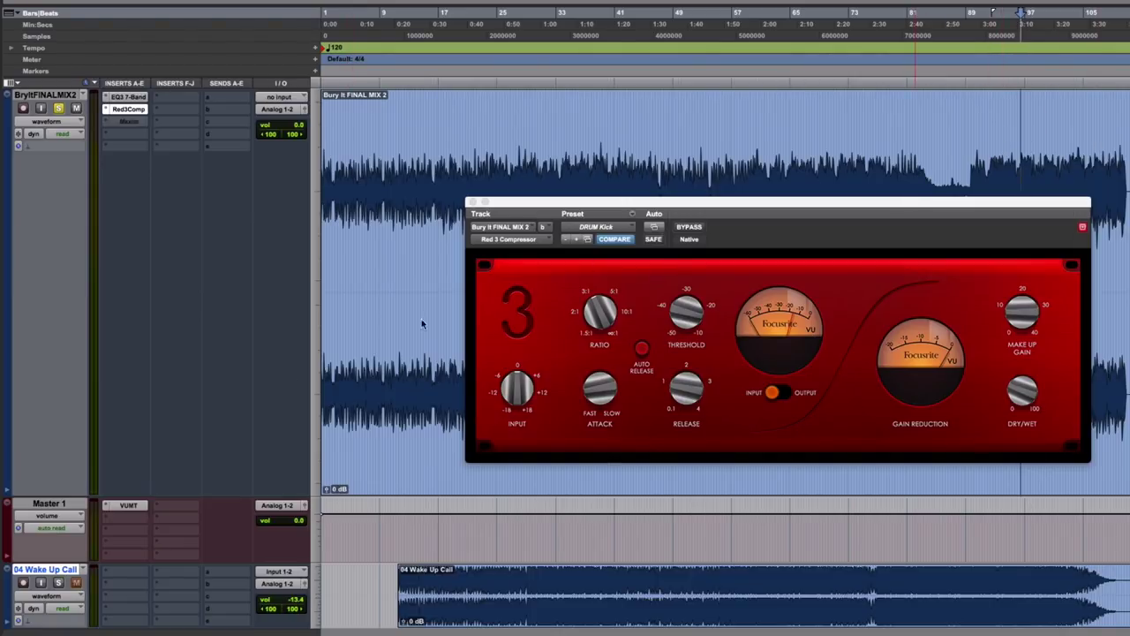
Step: Compare the final mix with the 04 Wake Up Call reference by alternating solo between them during playback, ending on the final mix
click(57, 585)
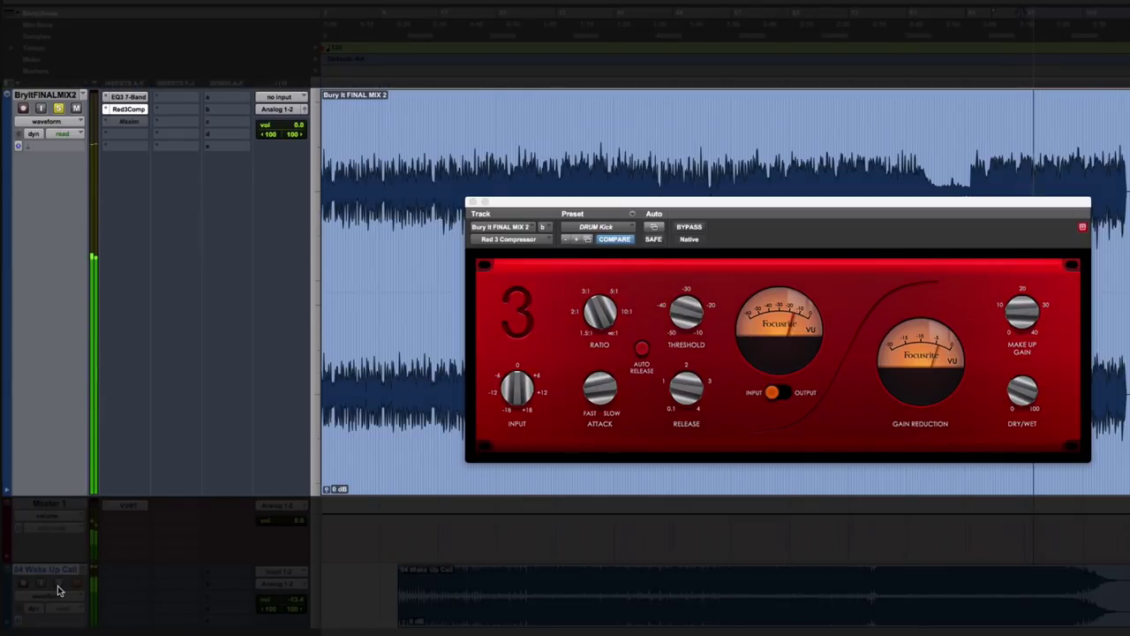
click(57, 586)
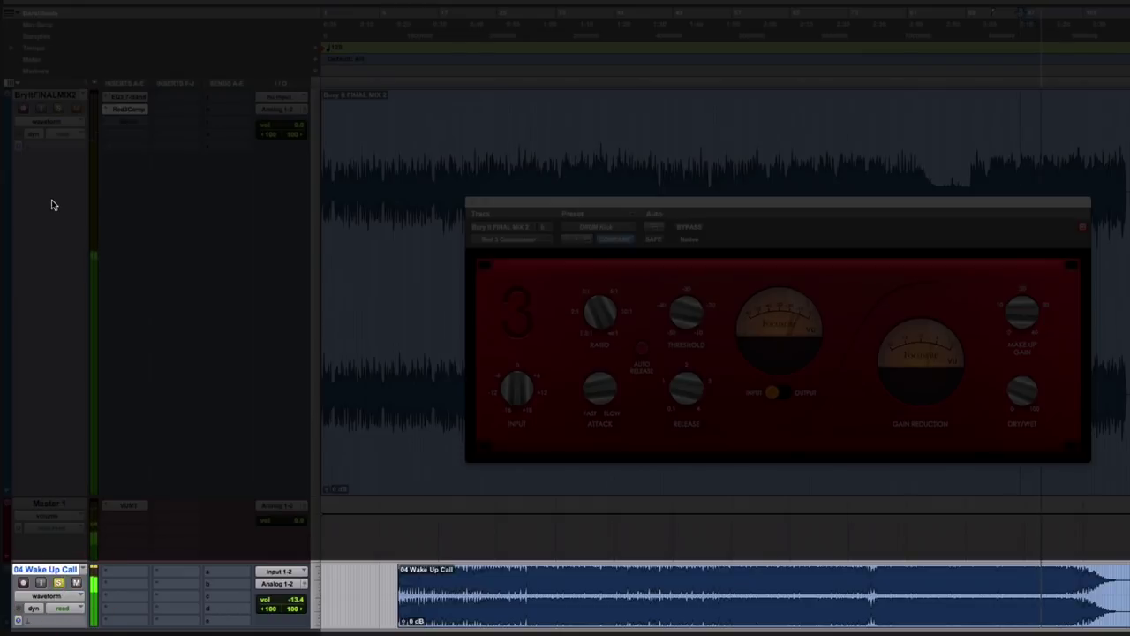
click(58, 109)
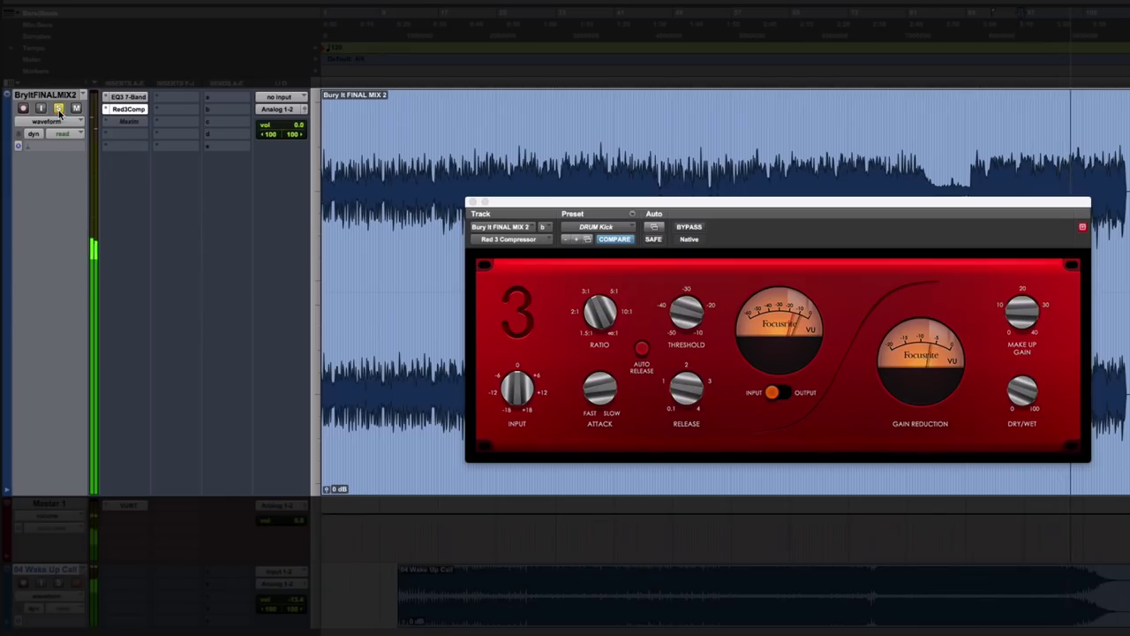
click(985, 583)
click(55, 582)
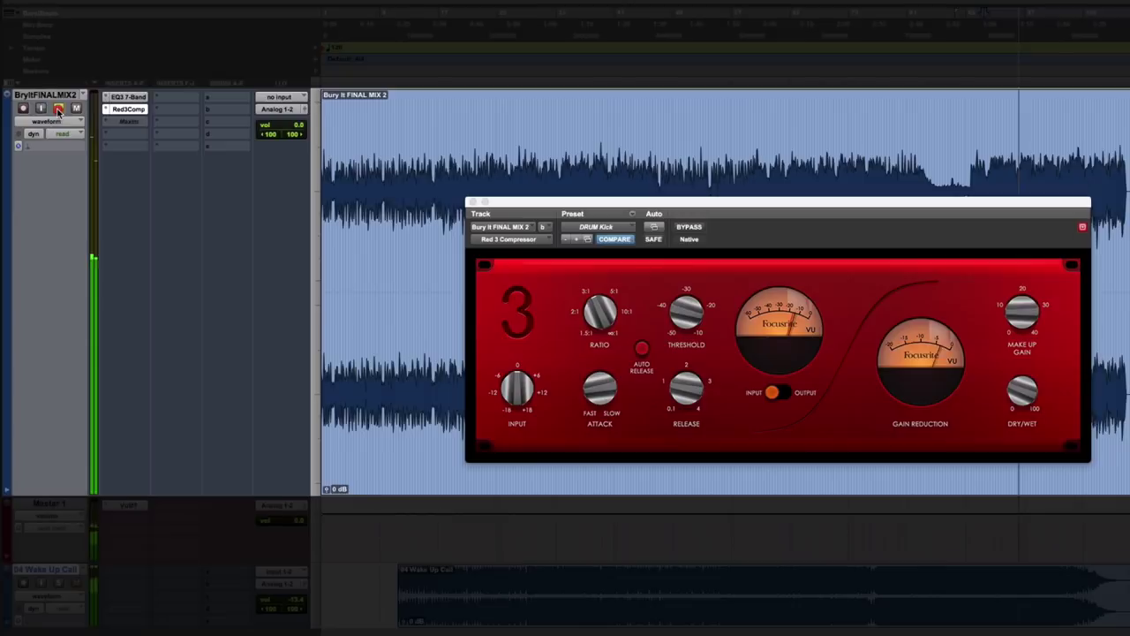
click(57, 110)
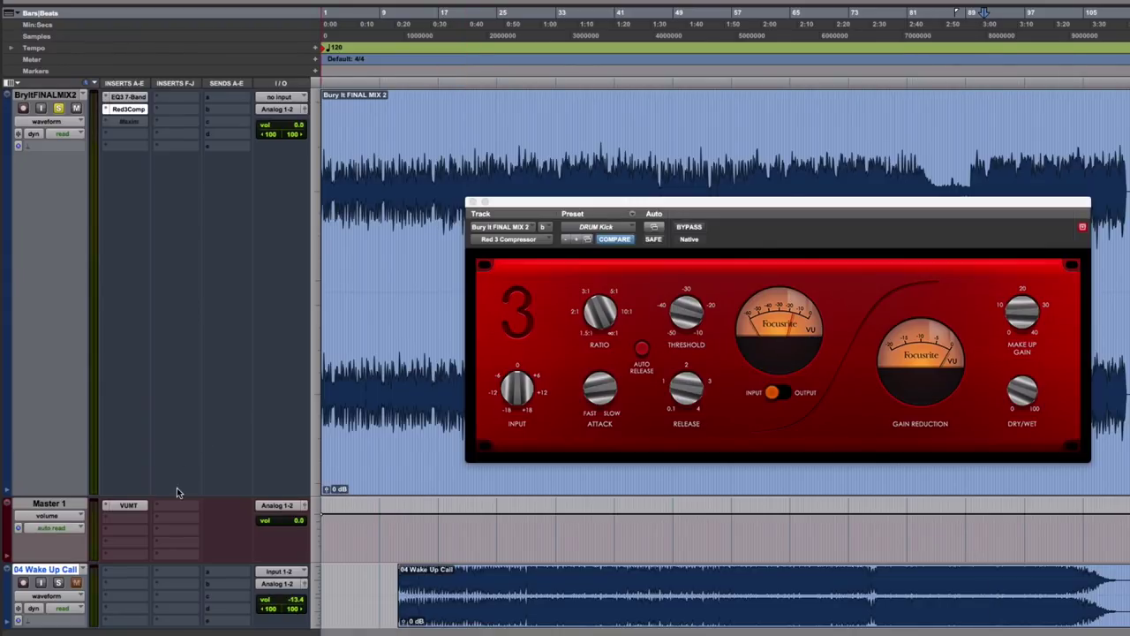
Step: Open the VUMT meter on the Master 1 track and move its window past the end of the final mix clip
click(128, 505)
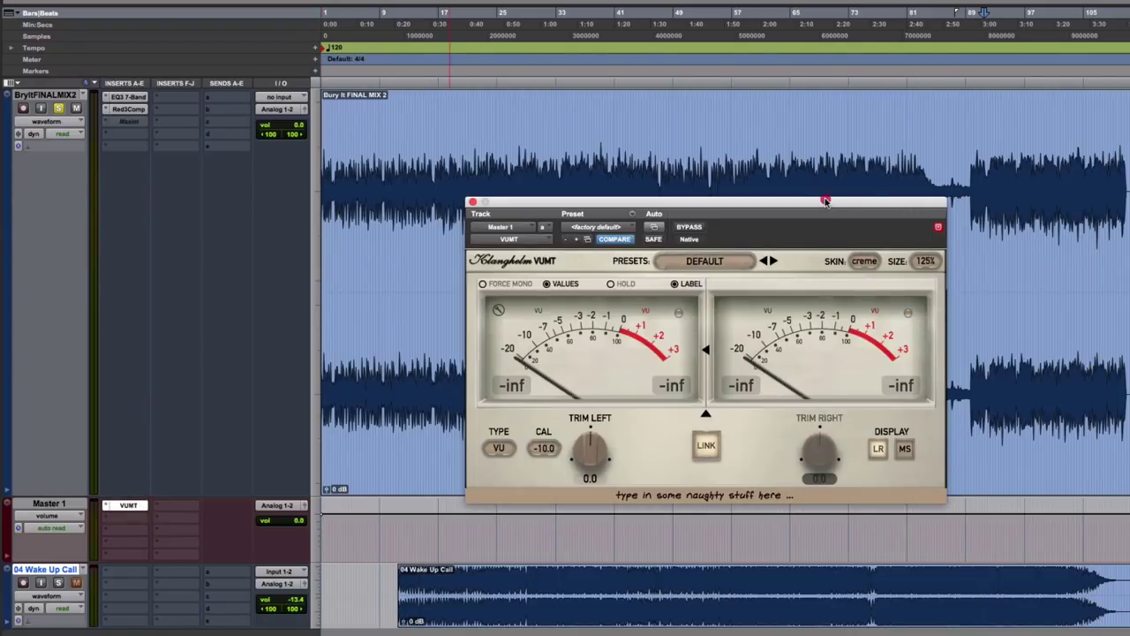
drag(827, 209, 1110, 214)
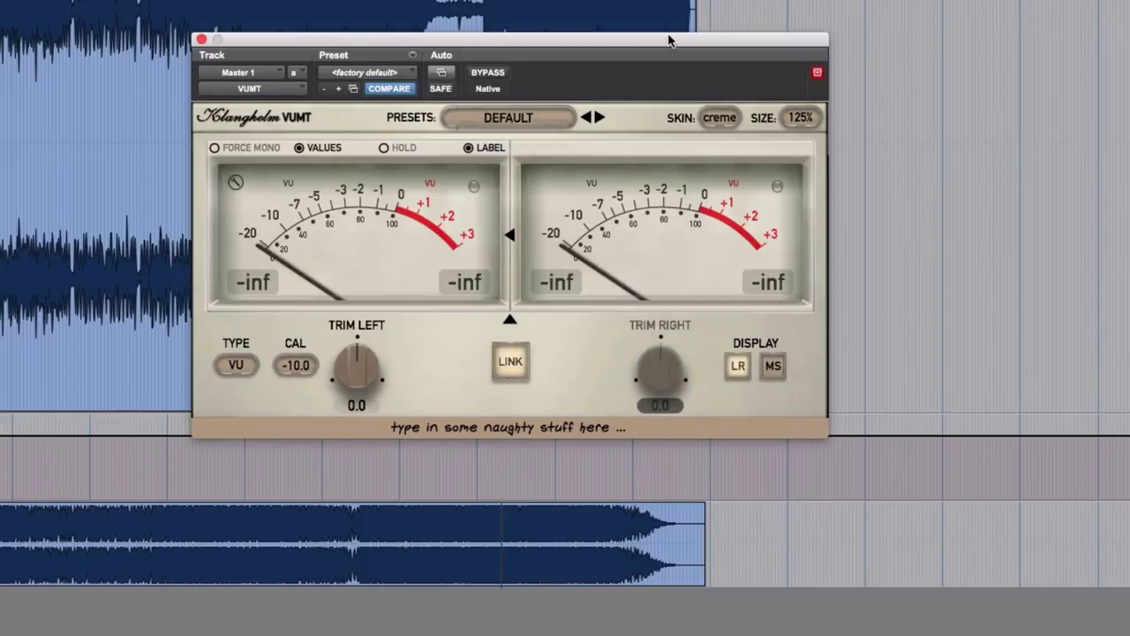
drag(669, 39, 949, 178)
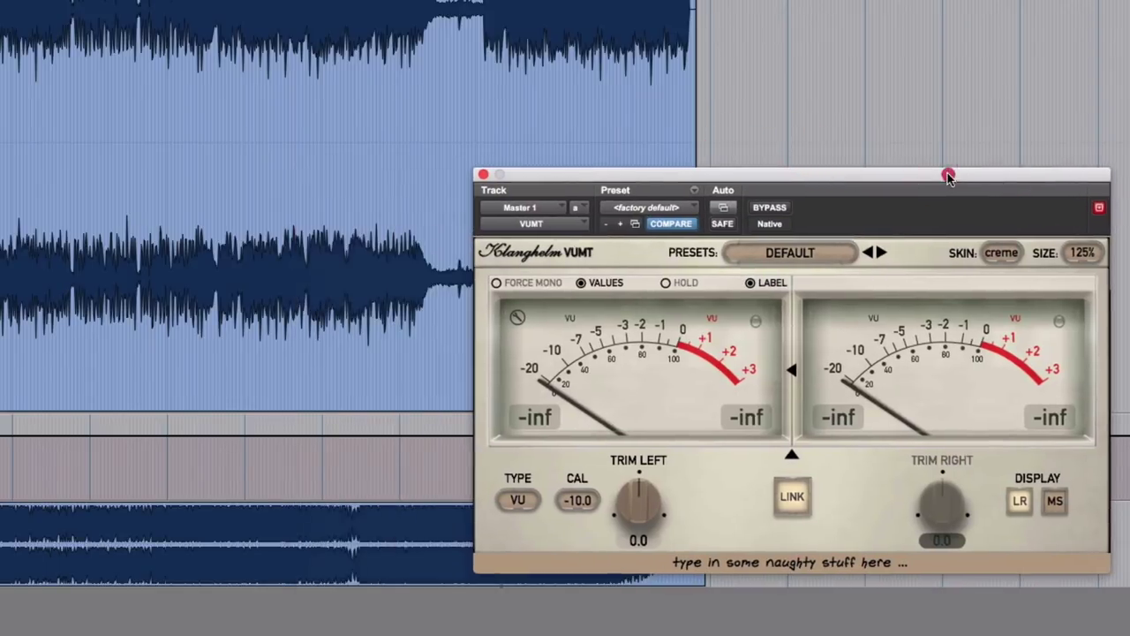
Step: Reactivate the Maxim limiter on the final mix track in bypass and place its window beside the VUMT meter
click(919, 215)
click(761, 207)
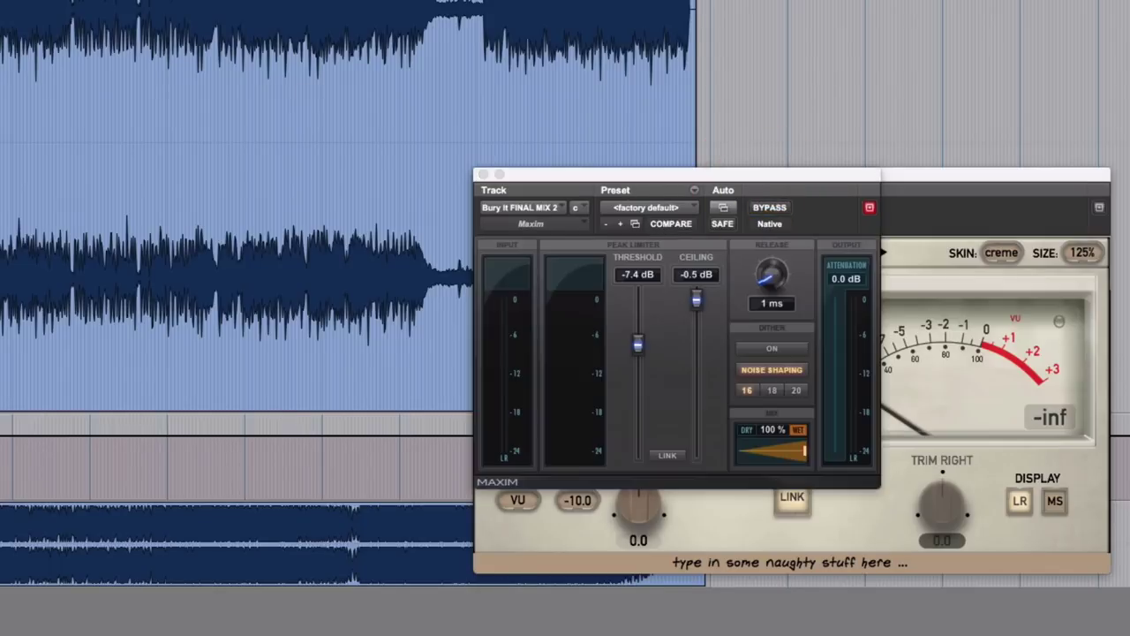
click(774, 207)
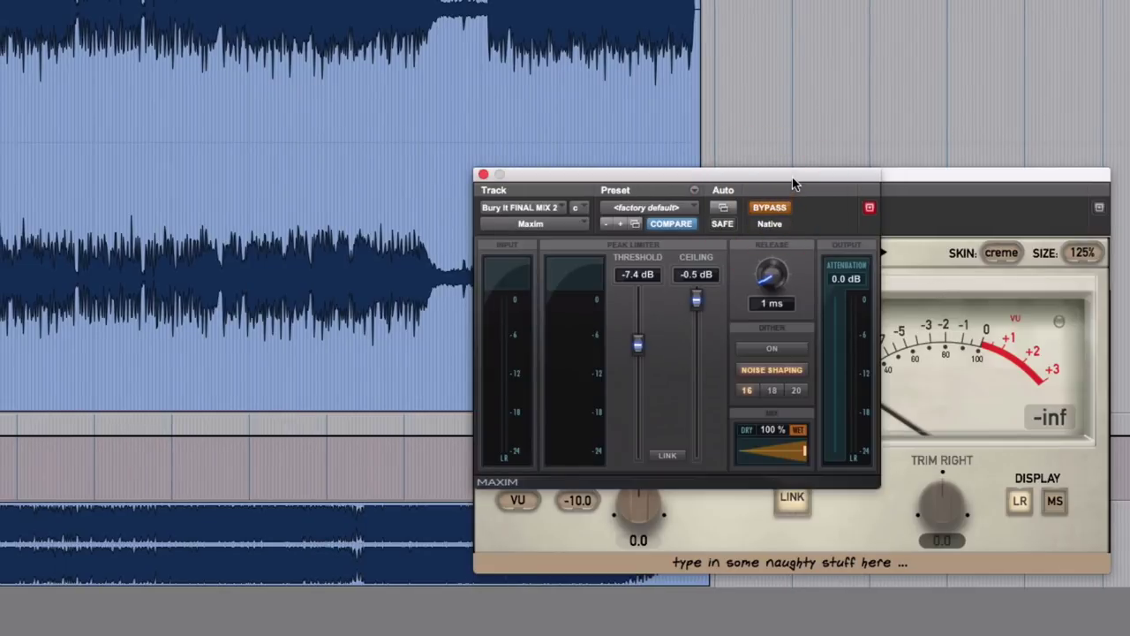
drag(796, 177, 350, 175)
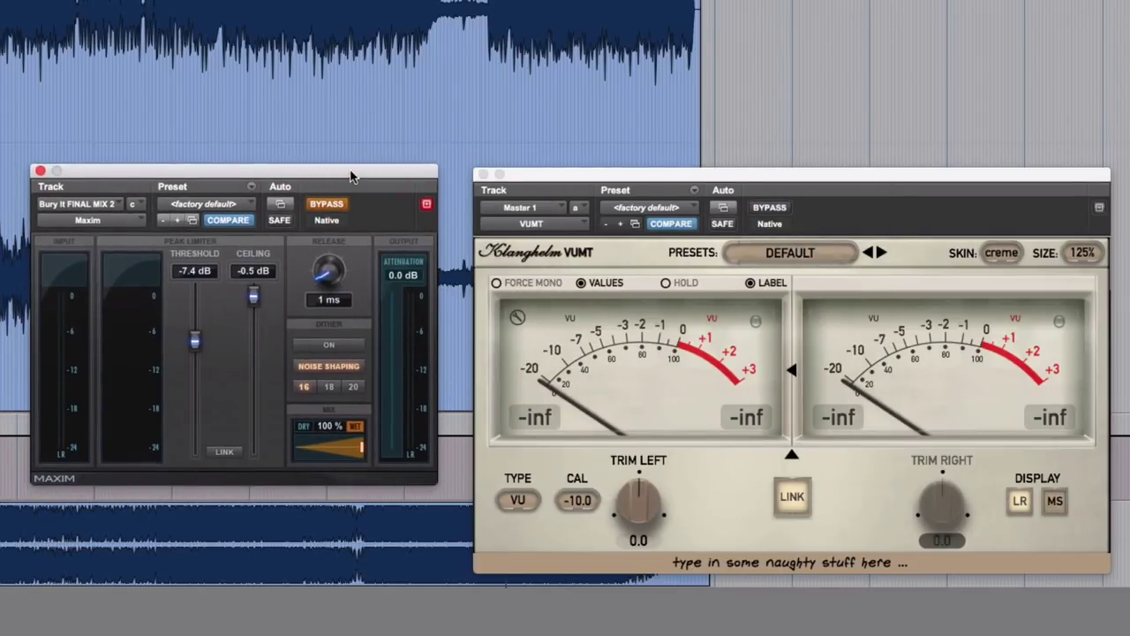
drag(352, 174, 357, 175)
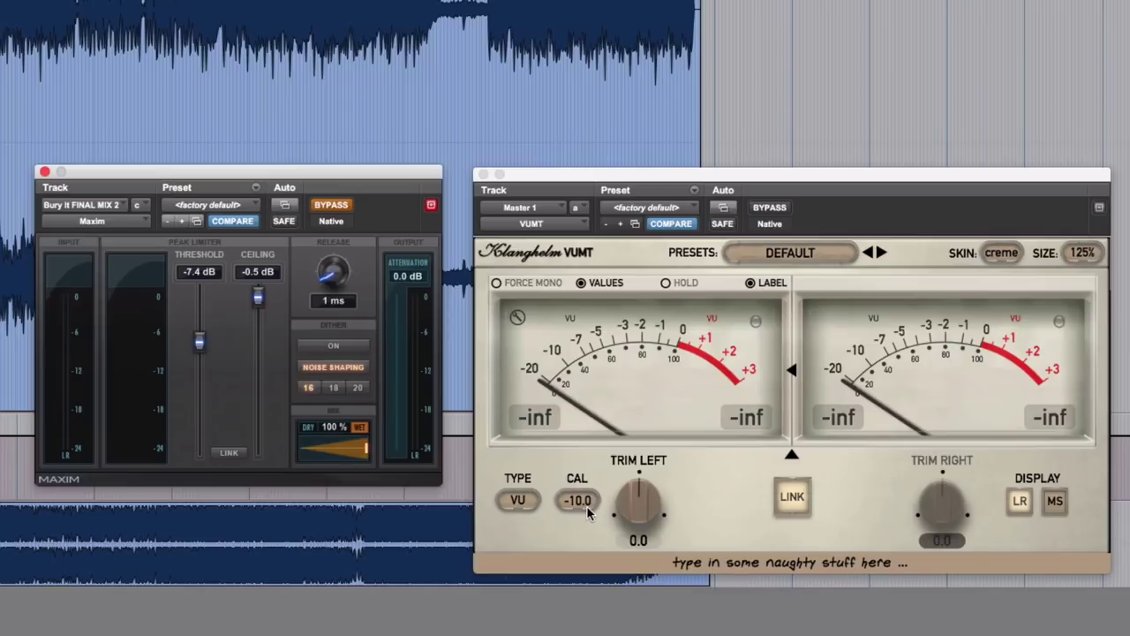
Step: Switch to the Mix window and play the song to check the final mix track's peak level
key(super+equal)
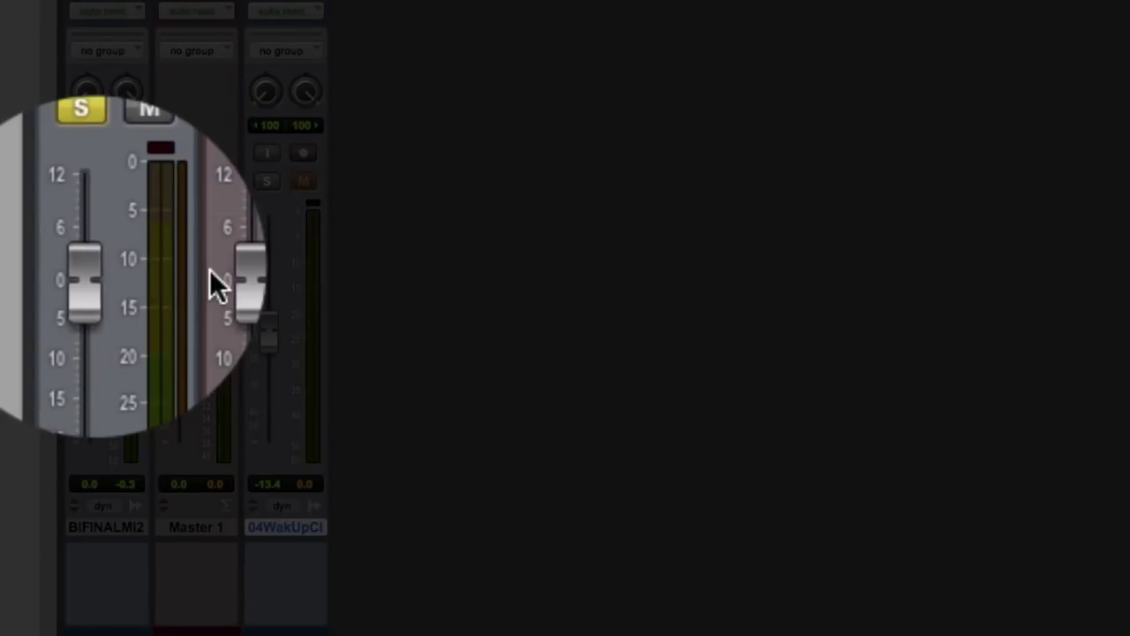
key(space)
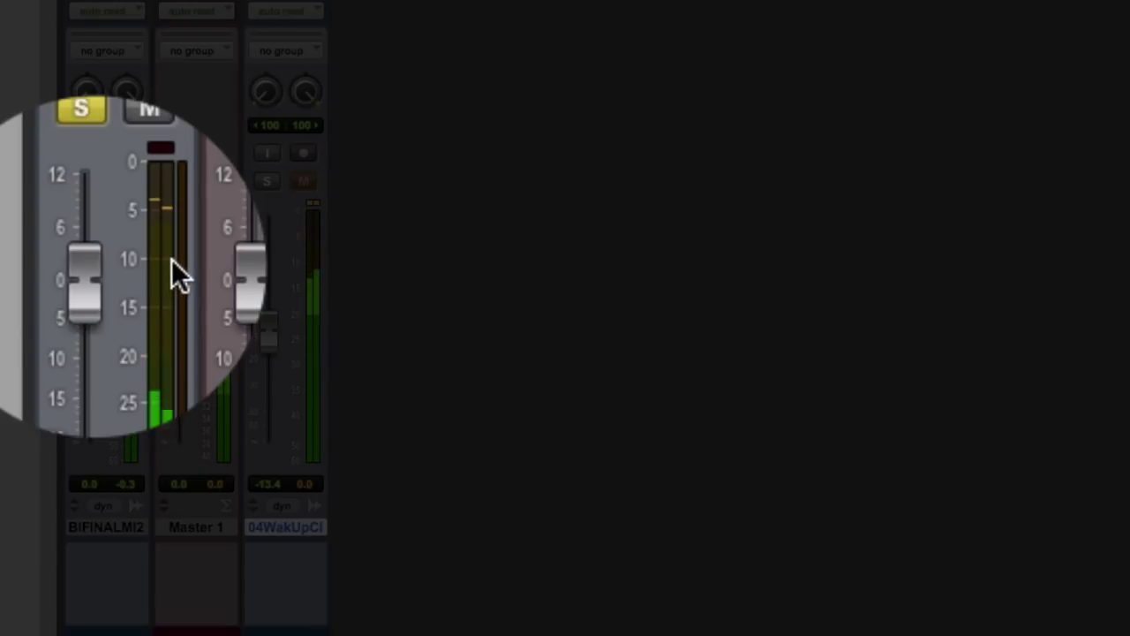
key(space)
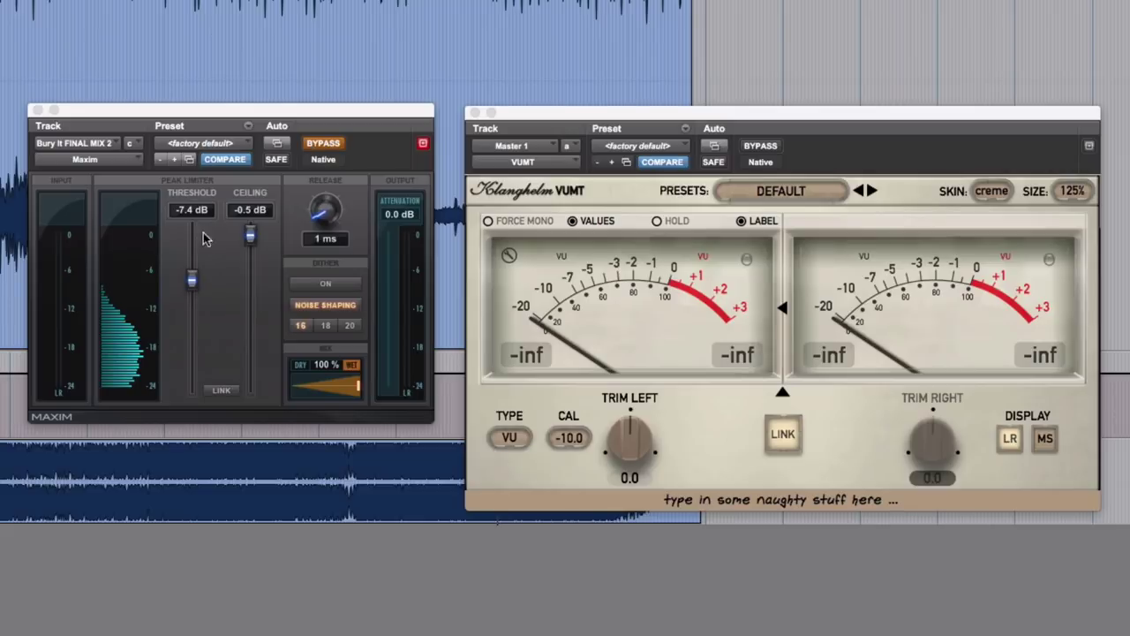
Step: Take Maxim out of bypass with its threshold at 0.0 dB, and lower the threshold to -7.2 dB during playback
drag(194, 277, 200, 211)
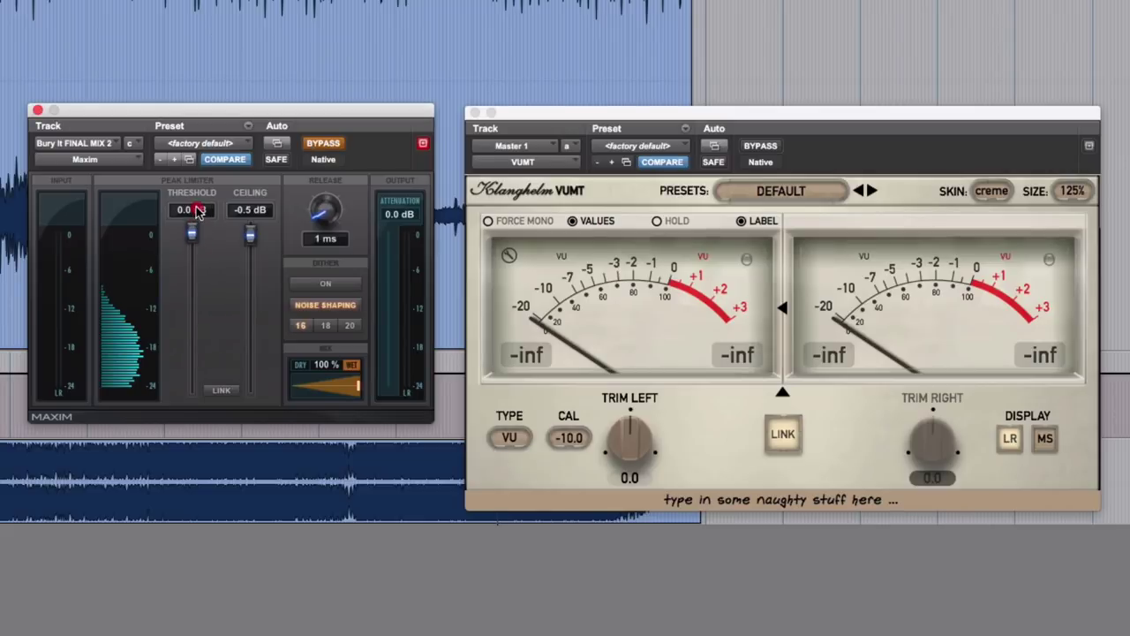
click(323, 143)
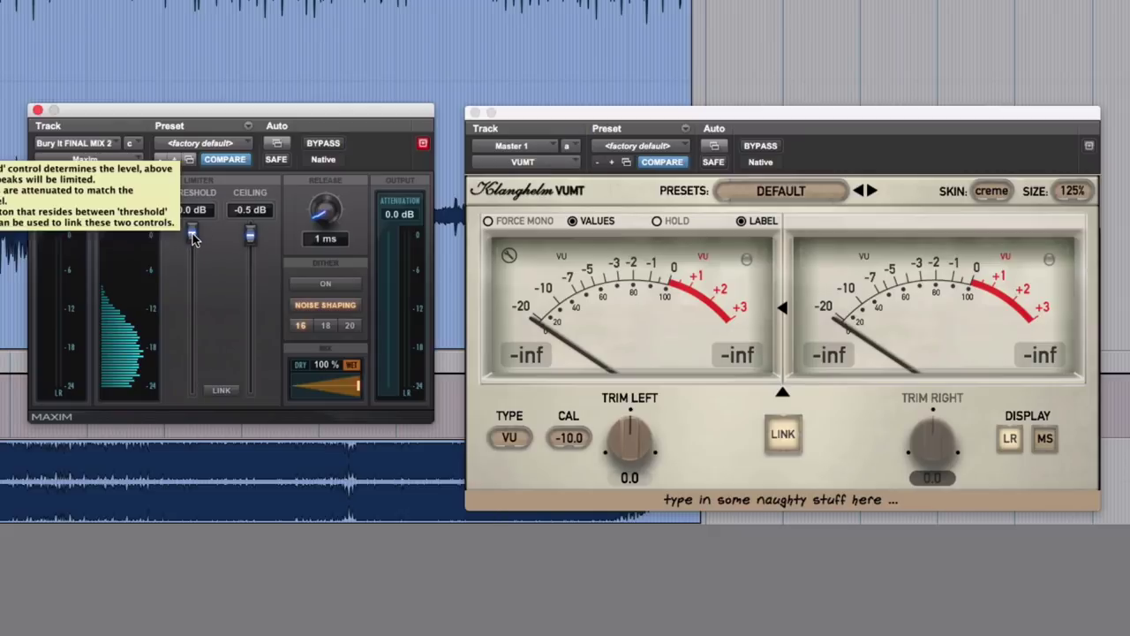
key(space)
drag(195, 239, 192, 279)
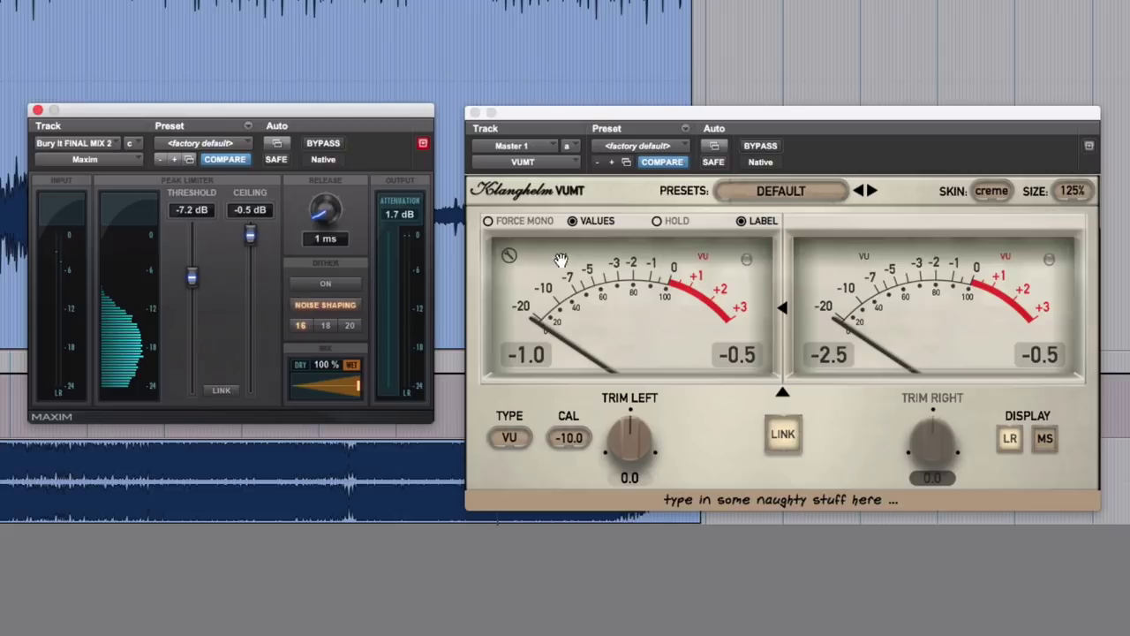
click(664, 291)
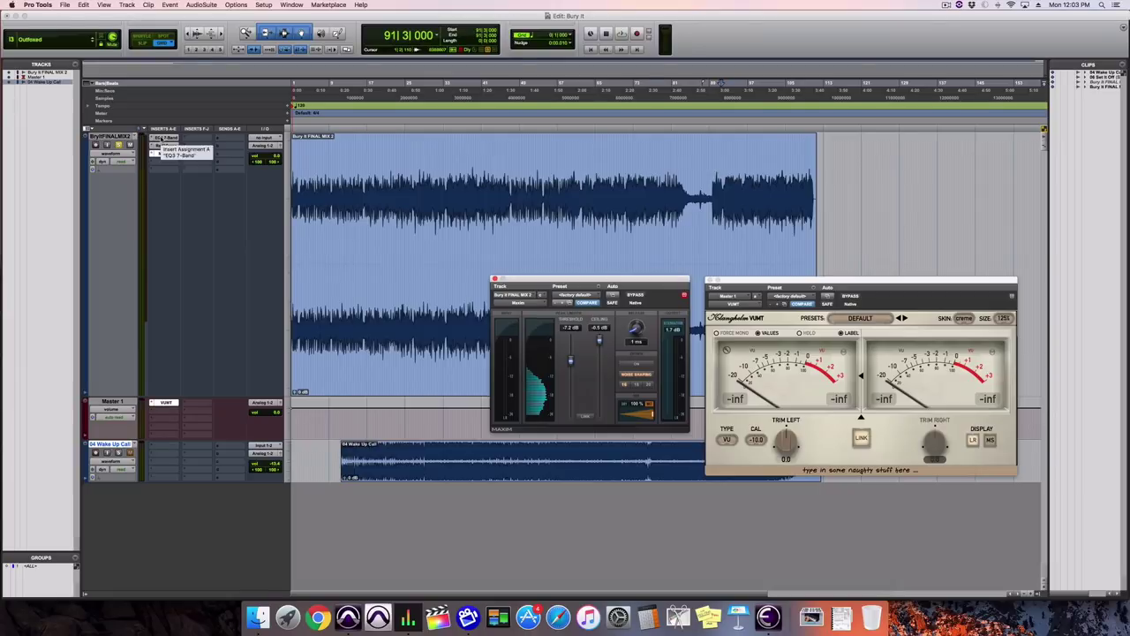
Step: Compare the original and mastered mix during playback by bypassing and re-engaging all inserts on the final mix track, ending with them engaged
shift+super+click(160, 138)
key(space)
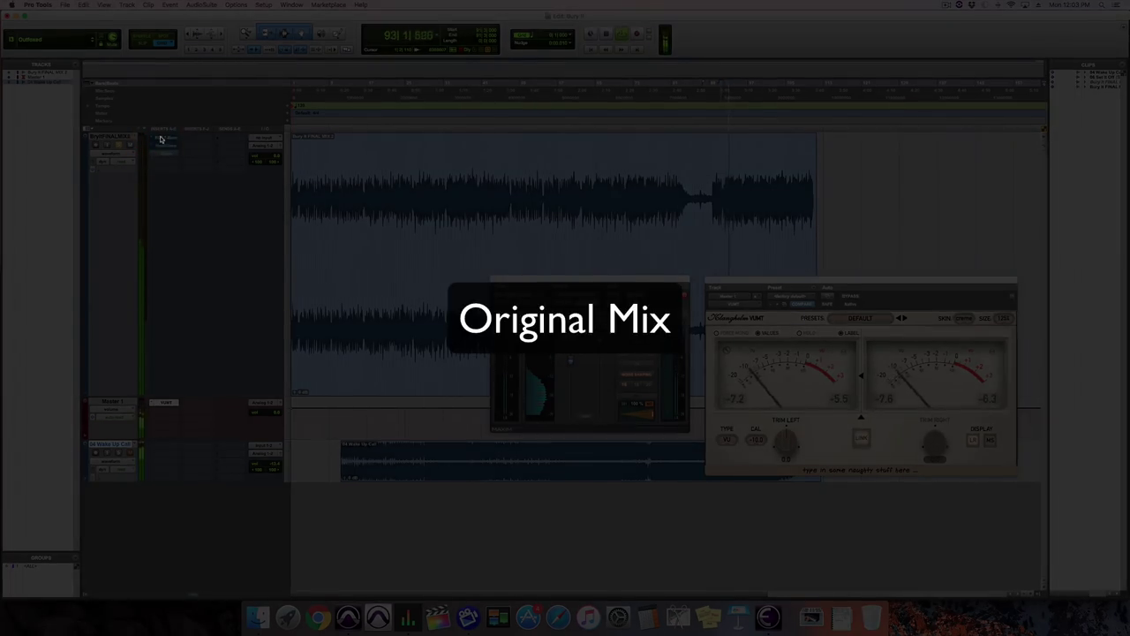
shift+super+click(161, 139)
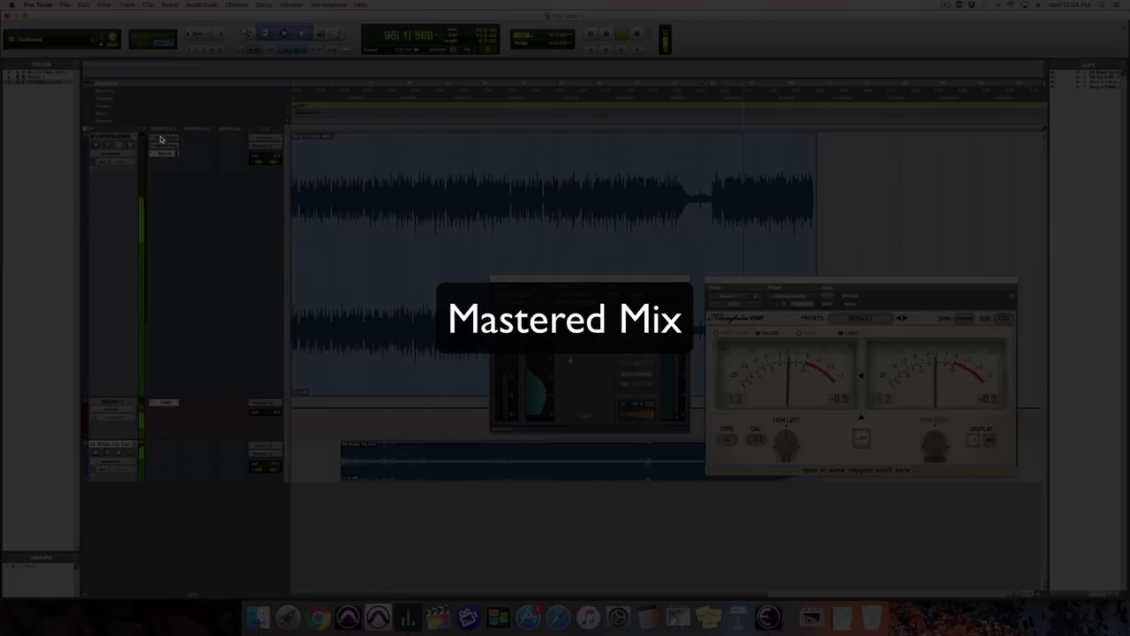
shift+super+click(160, 139)
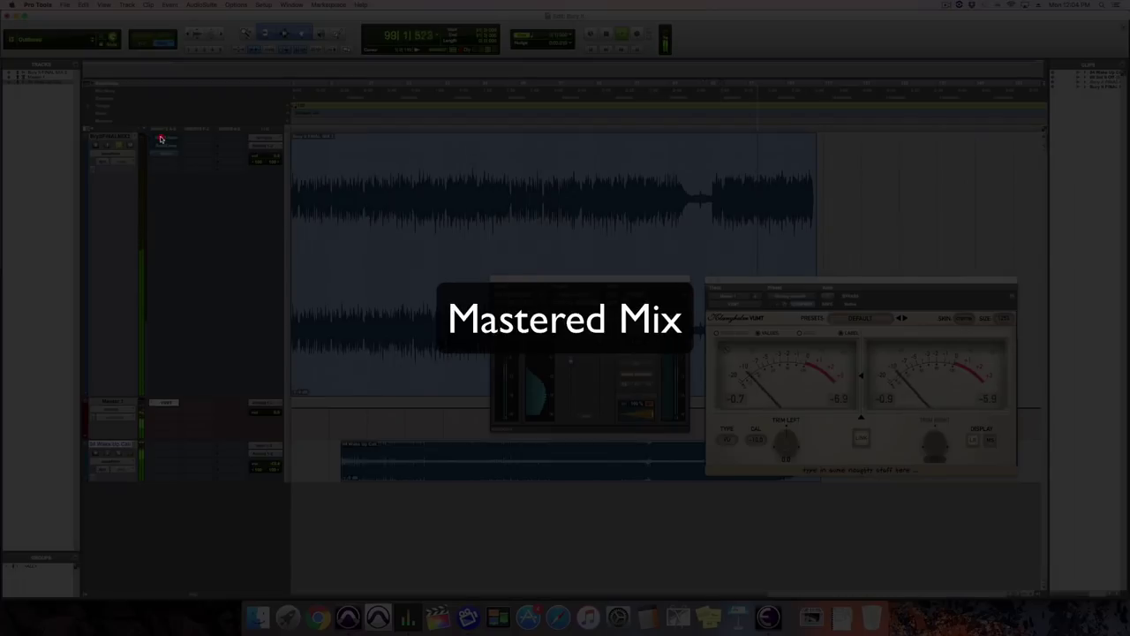
shift+super+click(160, 139)
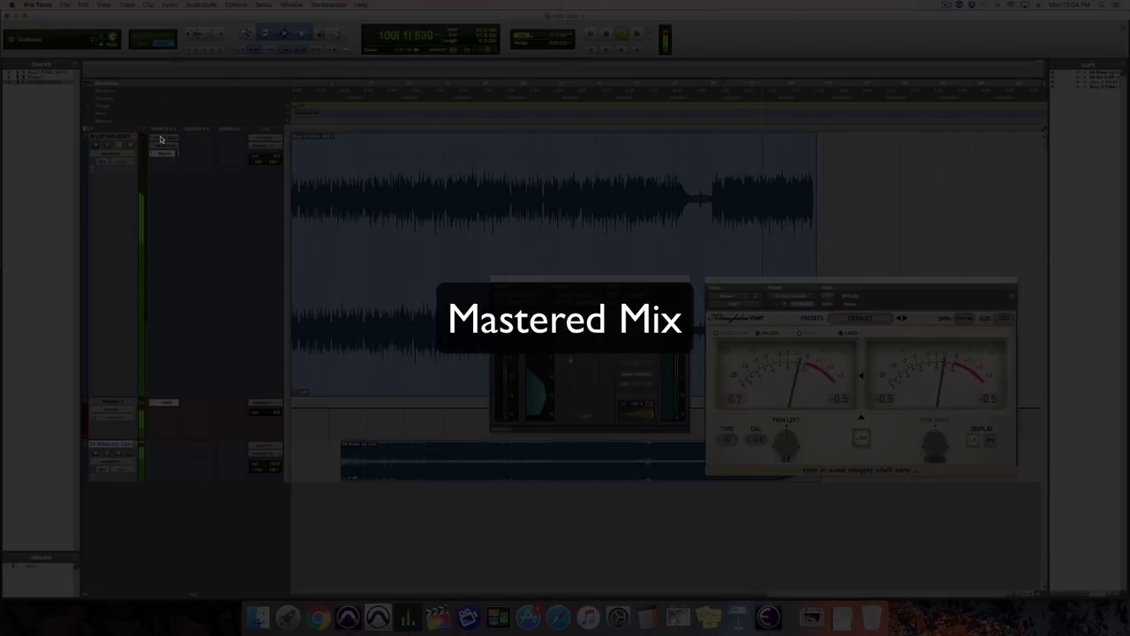